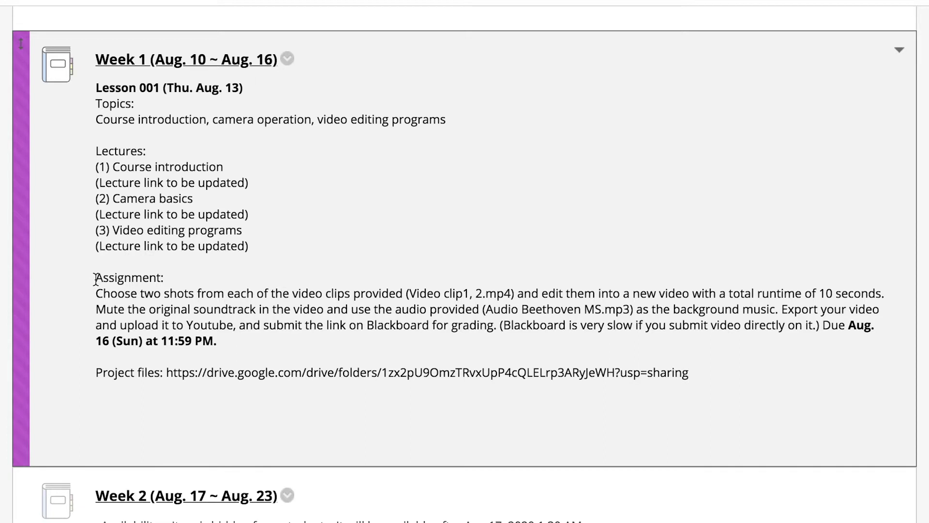
Select the Week 1 assignment text on the Blackboard page down to the Project files link.
drag(95, 279, 713, 381)
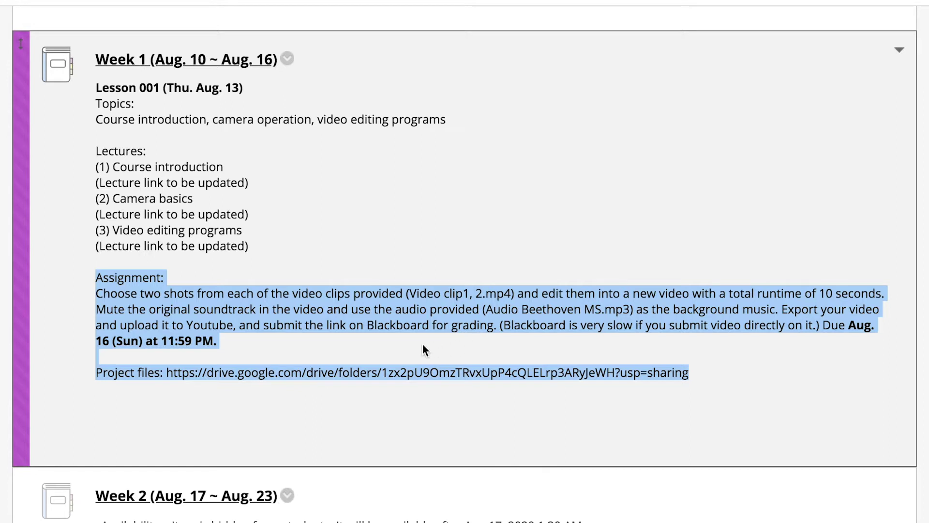
Clear the selection and highlight only the first sentence of the assignment.
click(158, 374)
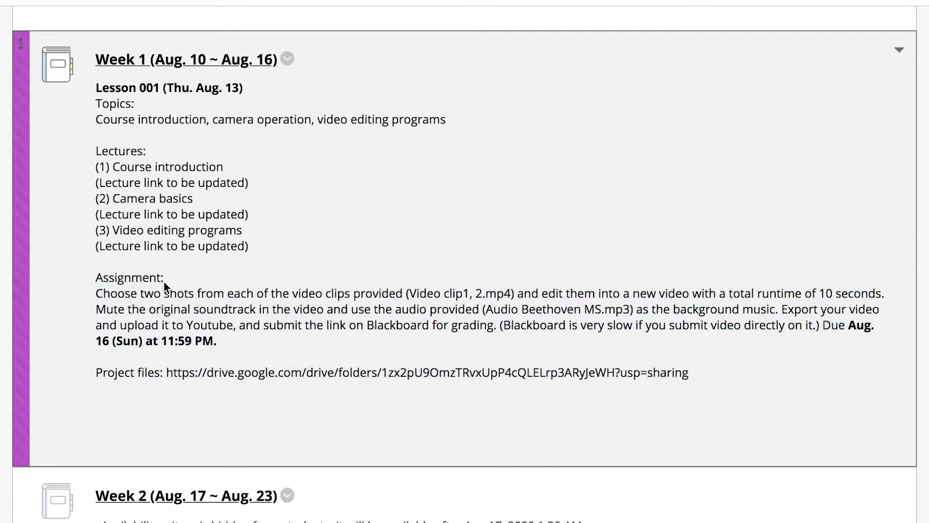
drag(96, 293, 212, 296)
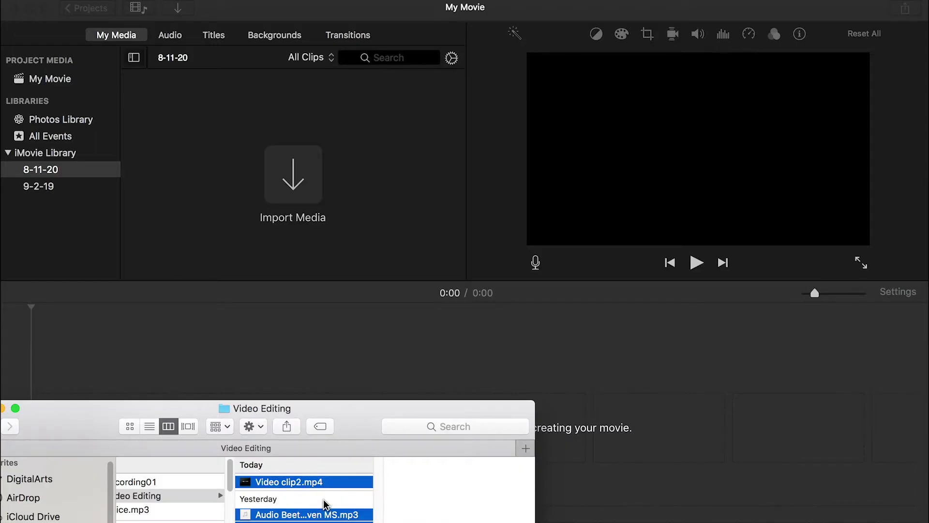
Bring iMovie forward, show the iMovie Library's My Movie clips and open the sidebar's context menu.
click(170, 185)
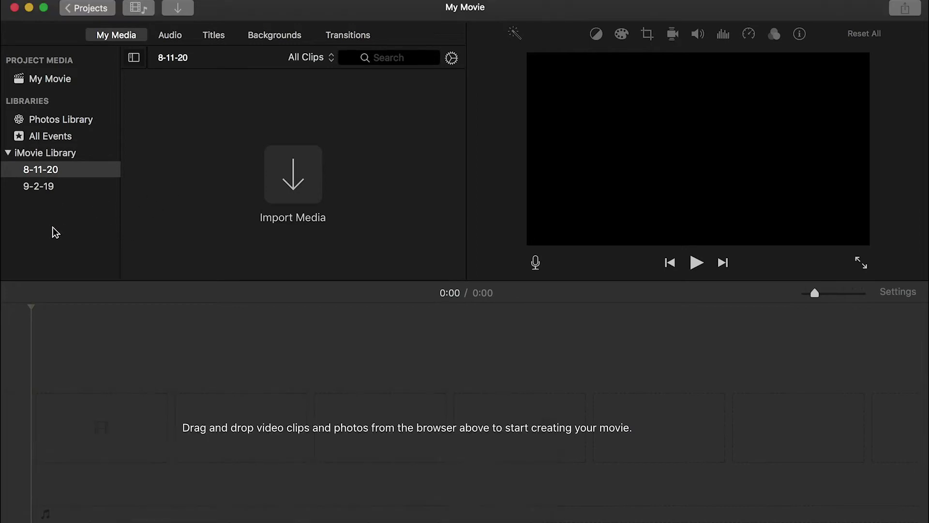
click(30, 154)
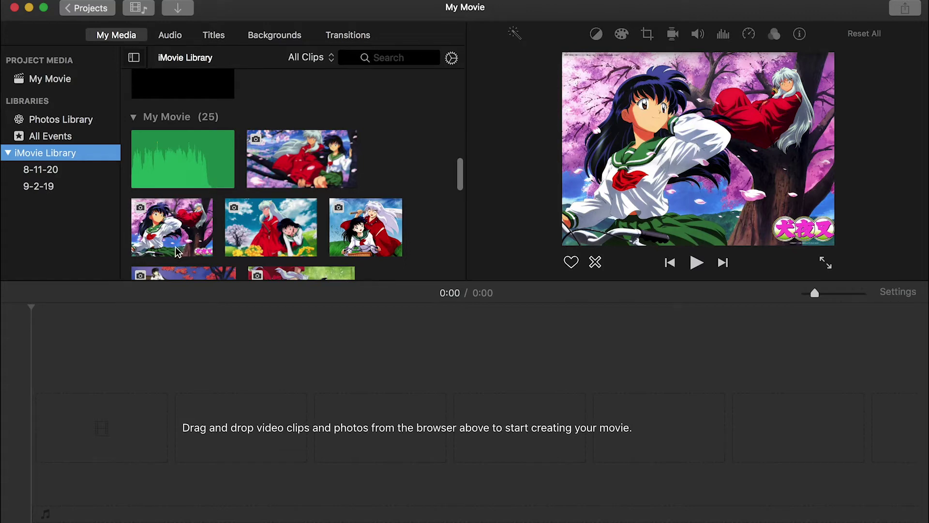
click(62, 227)
click(63, 226)
right_click(51, 214)
click(50, 214)
right_click(50, 215)
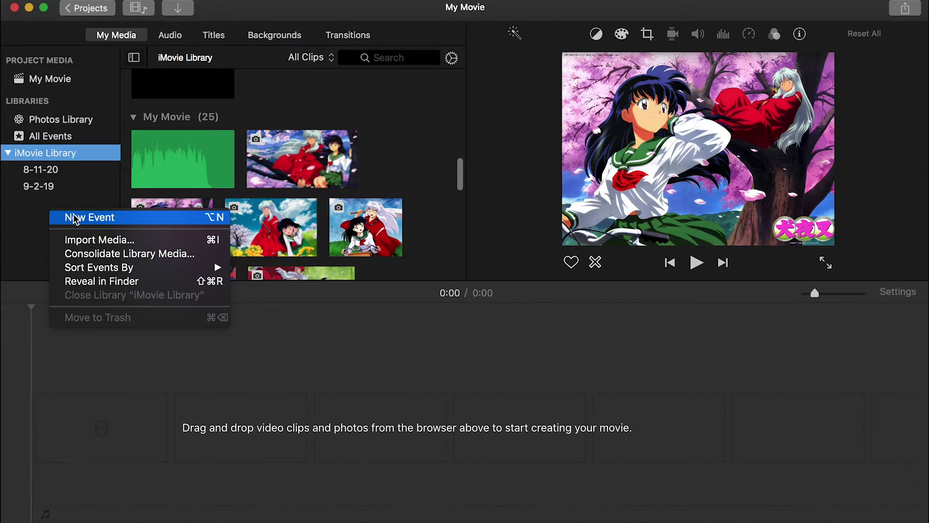
Add a new event to the iMovie Library, keeping the default name 8-12-20.
click(89, 218)
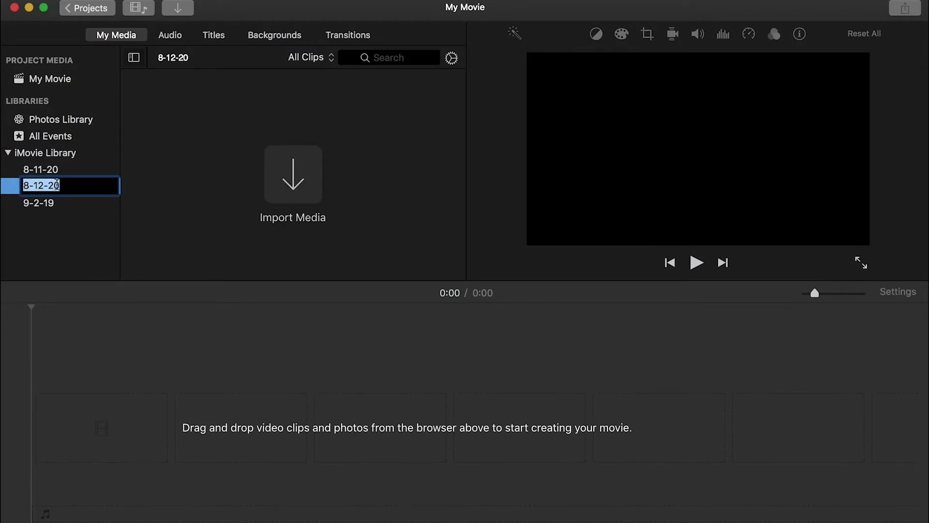
key(Return)
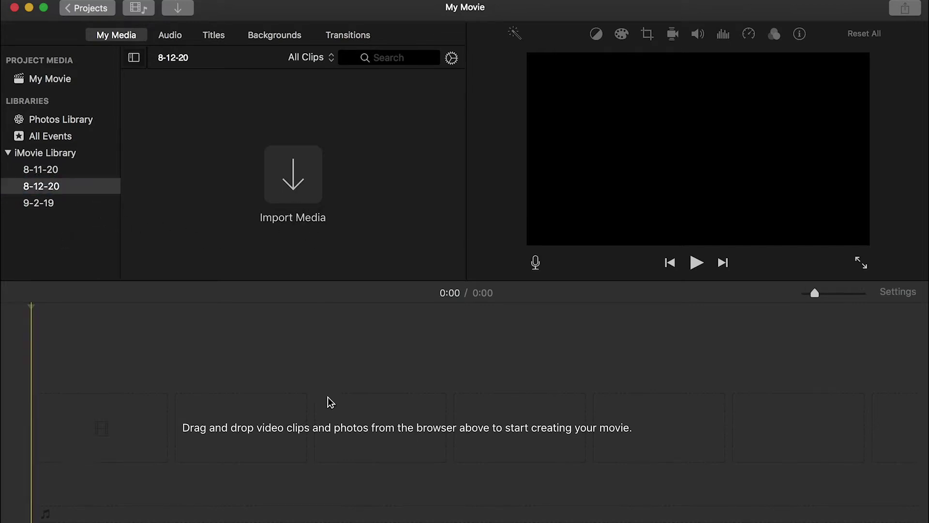
Import both video clips and Beethoven MS.mp3 from the Video Editing folder into the 8-12-20 event.
key(super+Tab)
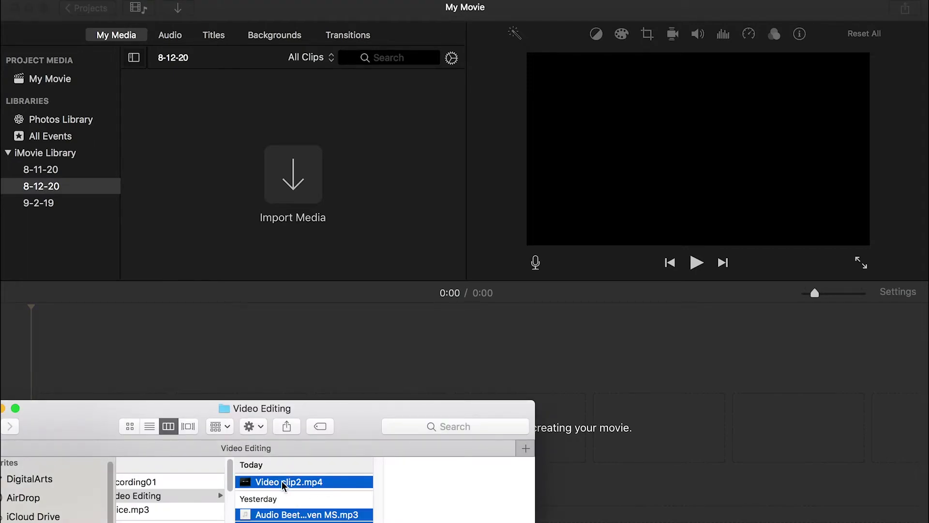
drag(284, 481, 286, 191)
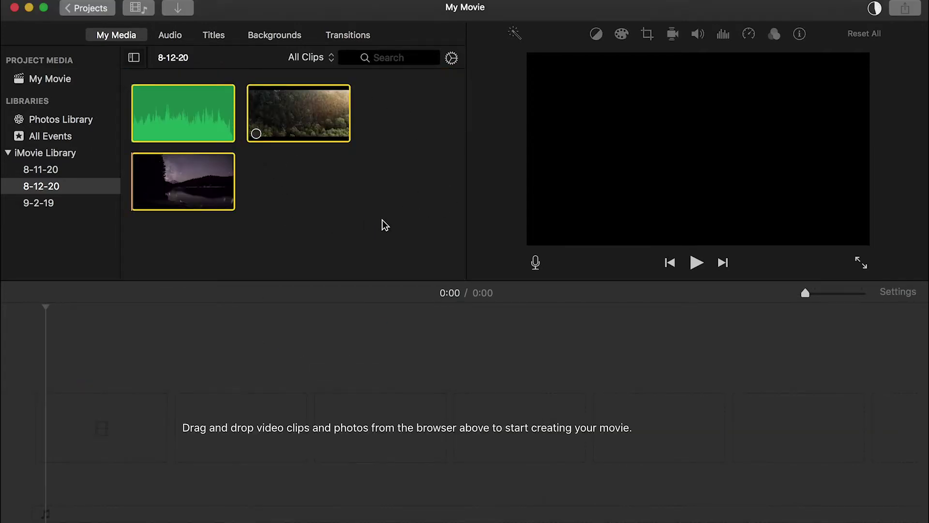
Preview the forest clip, the night mountain clip and the music, then add the forest clip to the timeline.
click(311, 114)
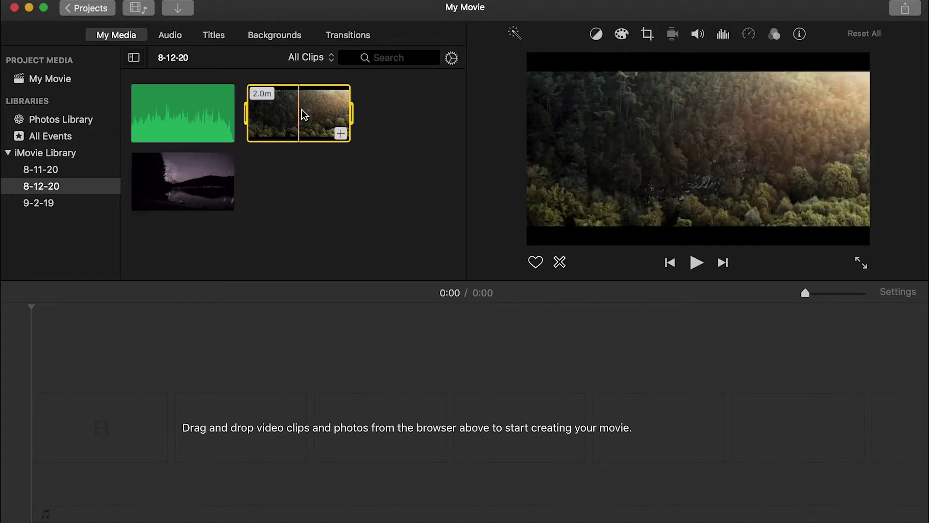
click(697, 264)
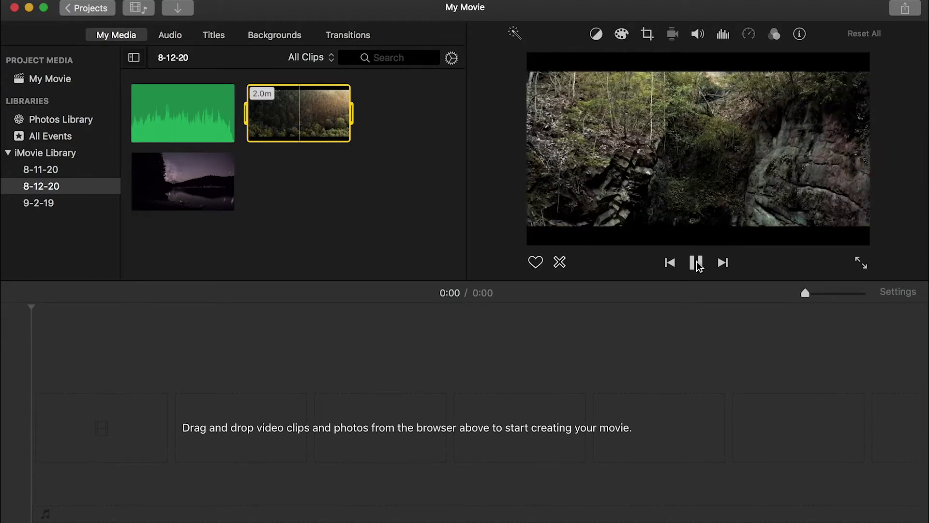
click(697, 263)
click(206, 182)
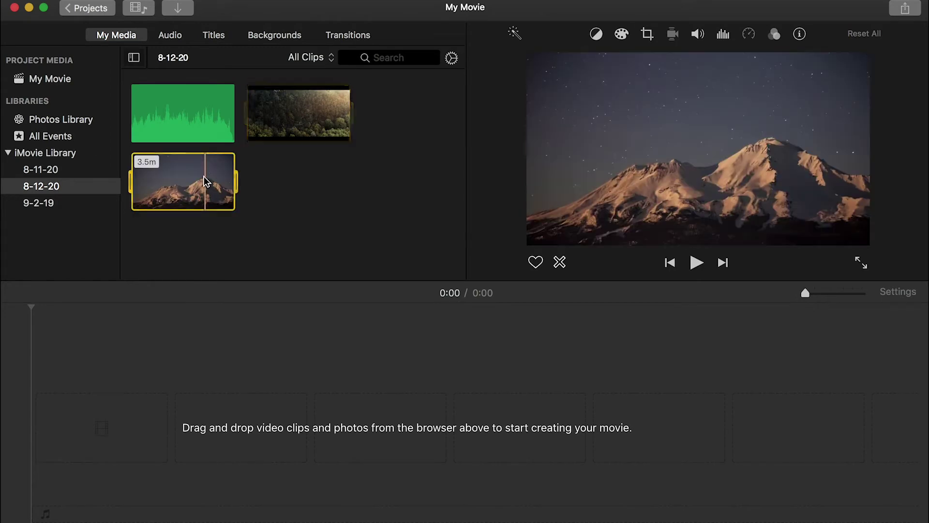
click(697, 264)
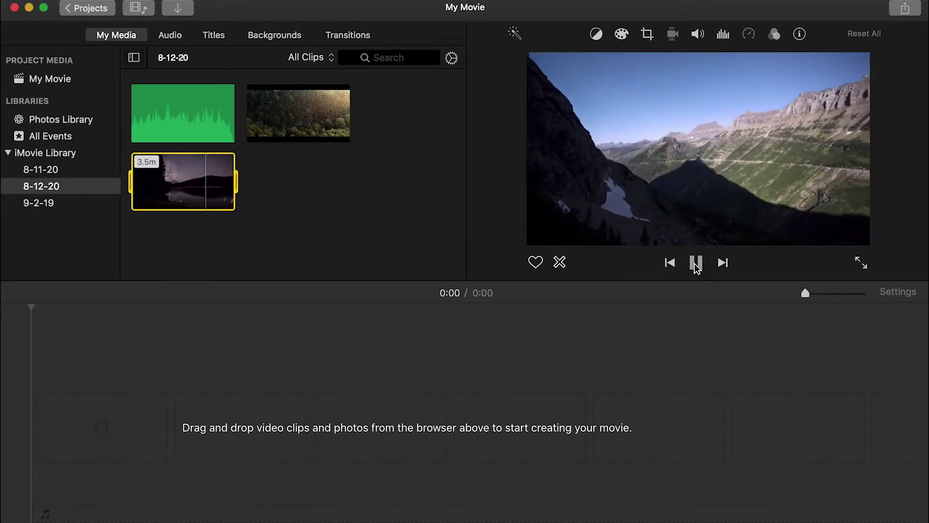
click(600, 311)
click(219, 113)
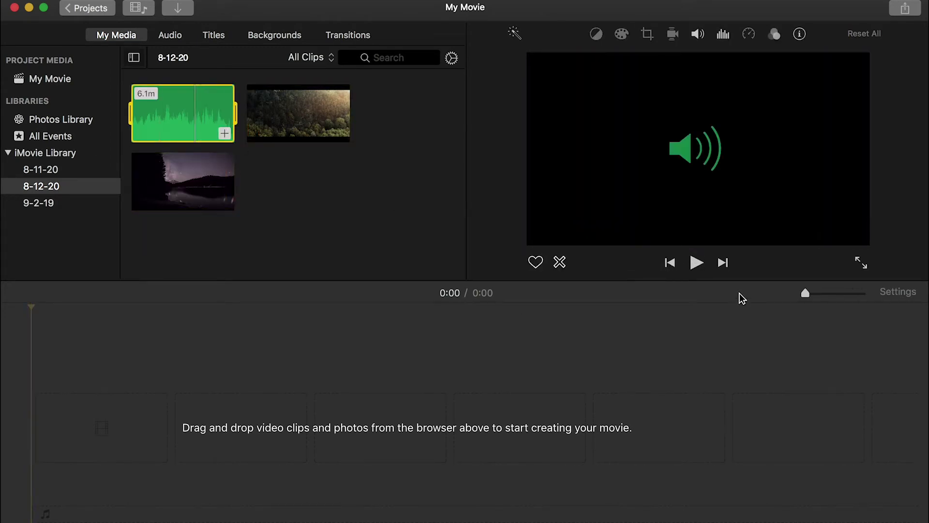
click(697, 263)
click(697, 262)
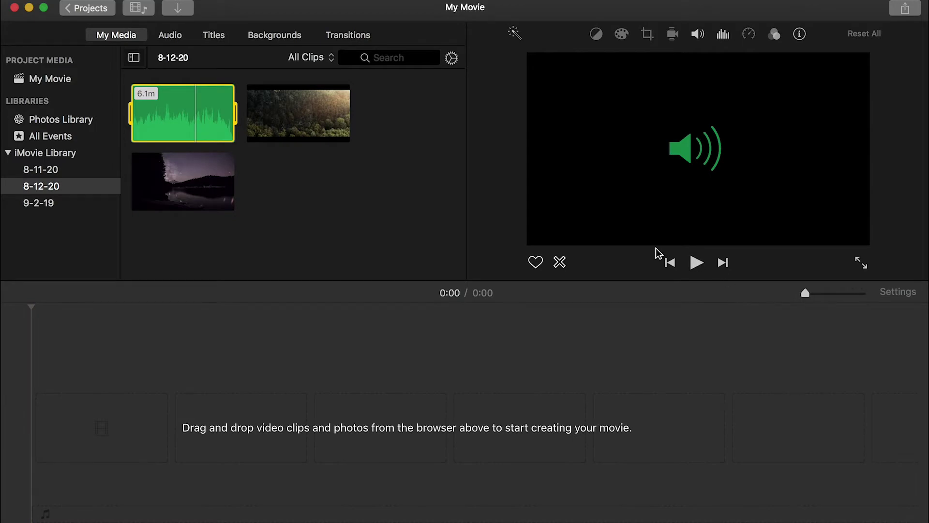
click(299, 117)
drag(312, 94, 82, 393)
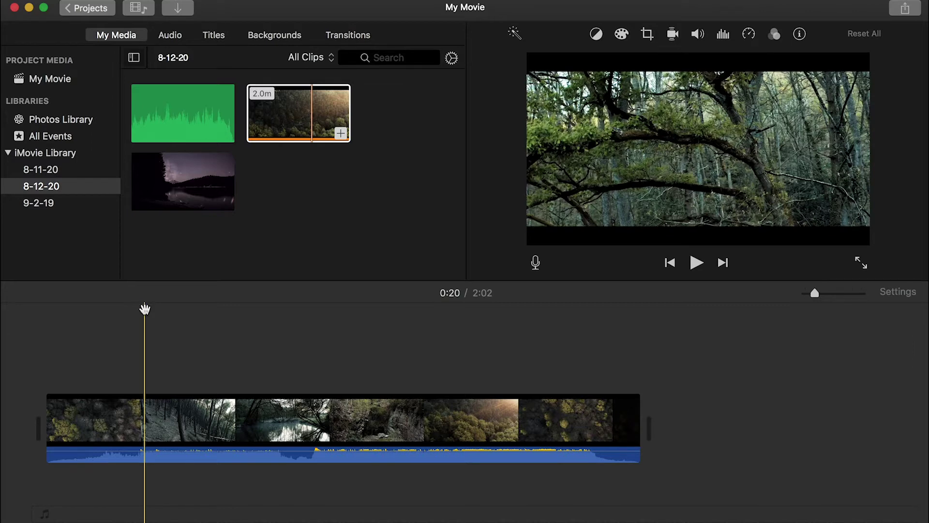
Scrub the playhead through the forest clip to around 0:29.
drag(144, 309, 192, 308)
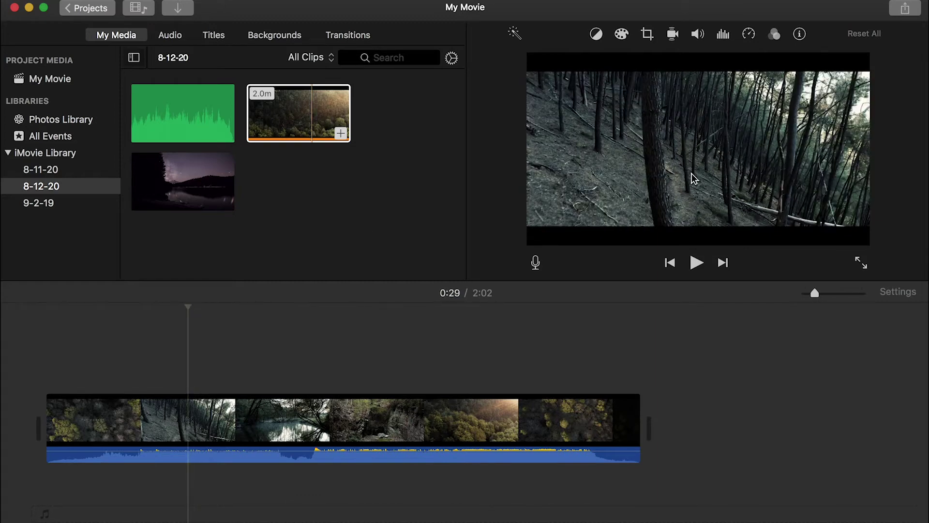
Split the forest clip at 0:29 and delete the first 29.1-second part.
right_click(189, 425)
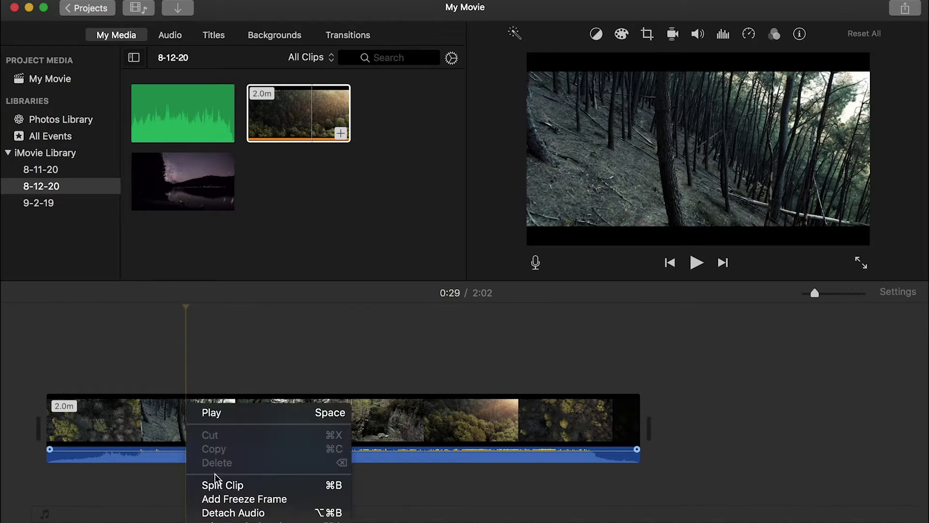
click(261, 486)
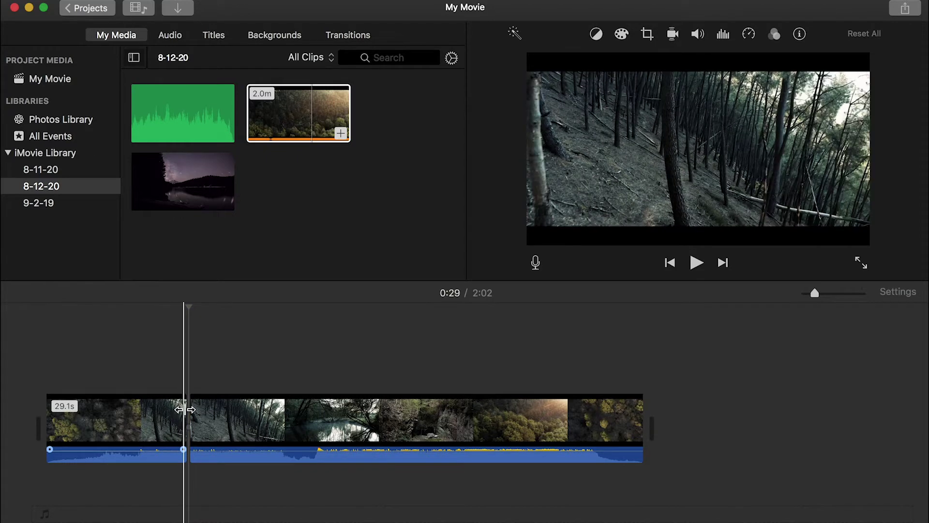
click(147, 415)
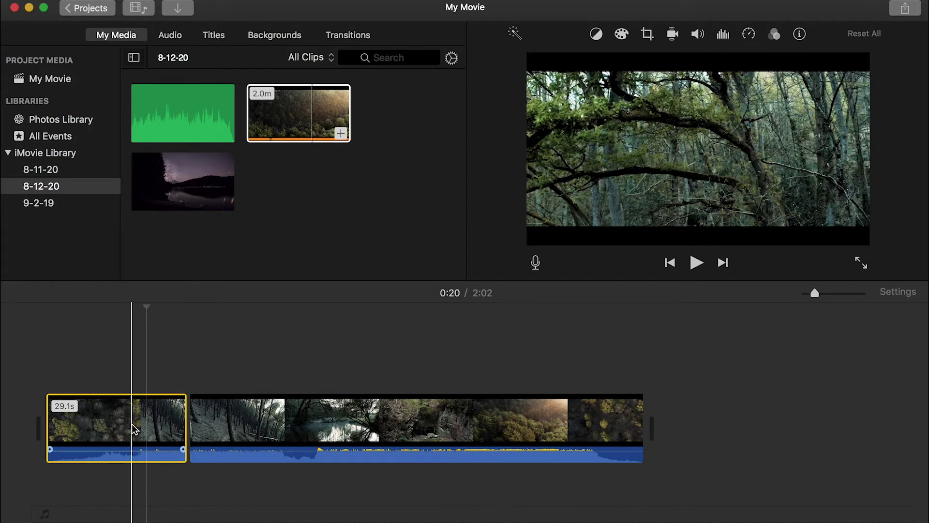
key(Delete)
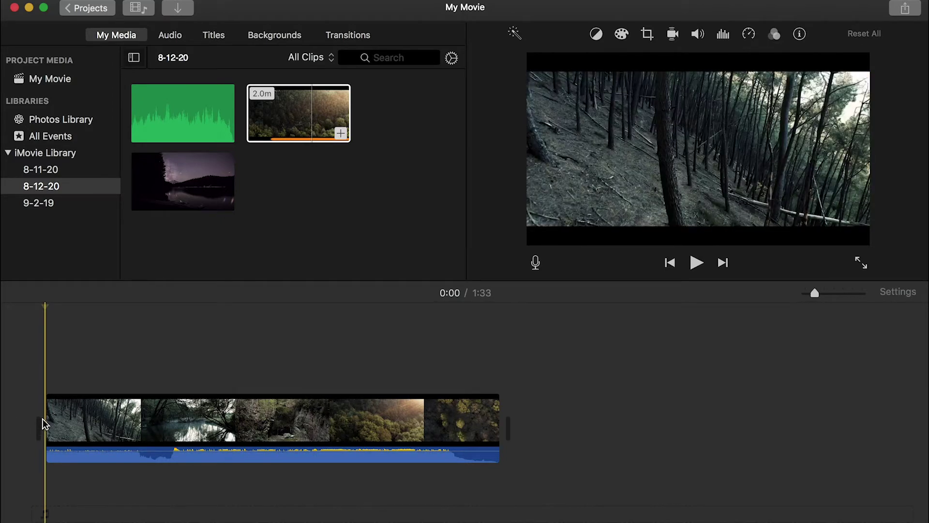
click(66, 422)
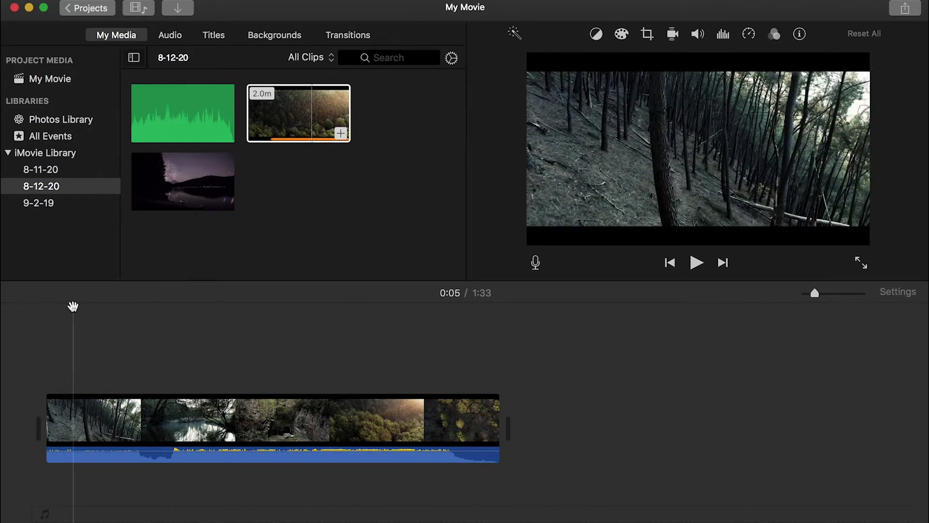
Split the trimmed clip about four seconds in, leaving a 4.2-second opening shot.
right_click(67, 428)
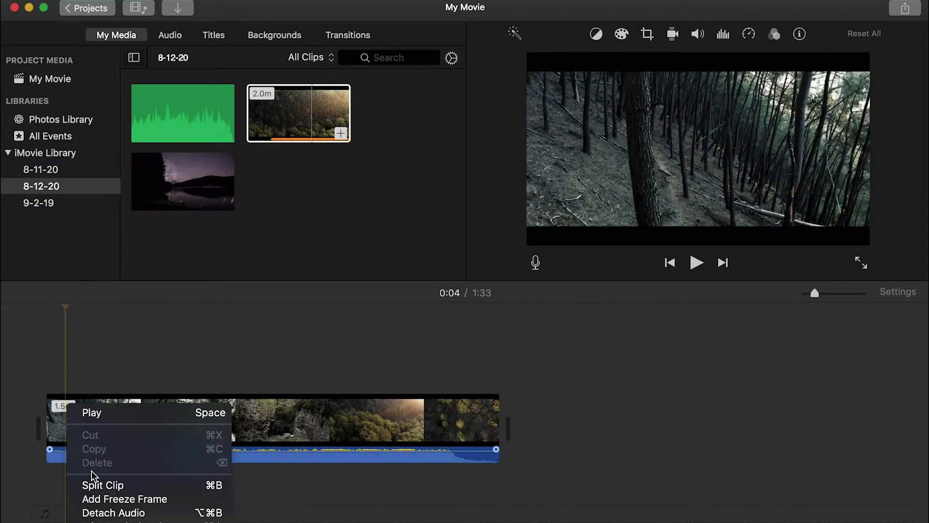
click(96, 486)
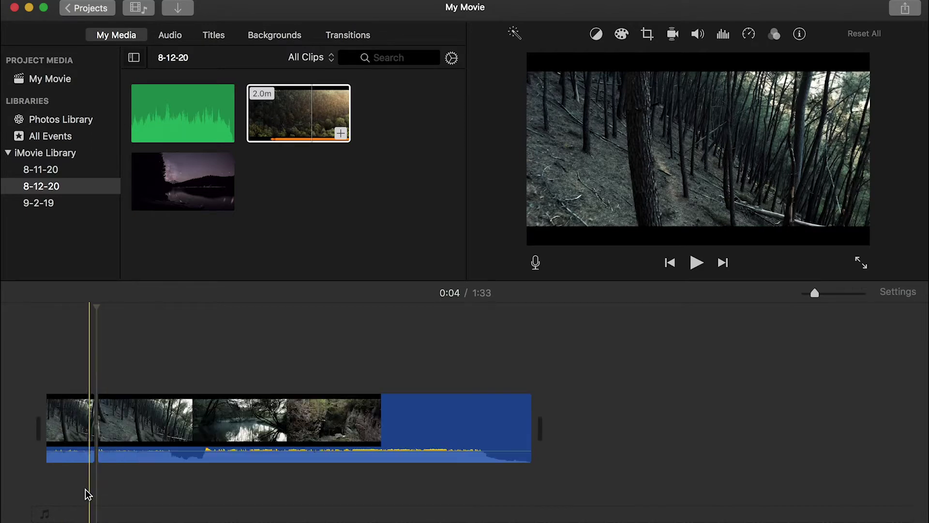
click(75, 434)
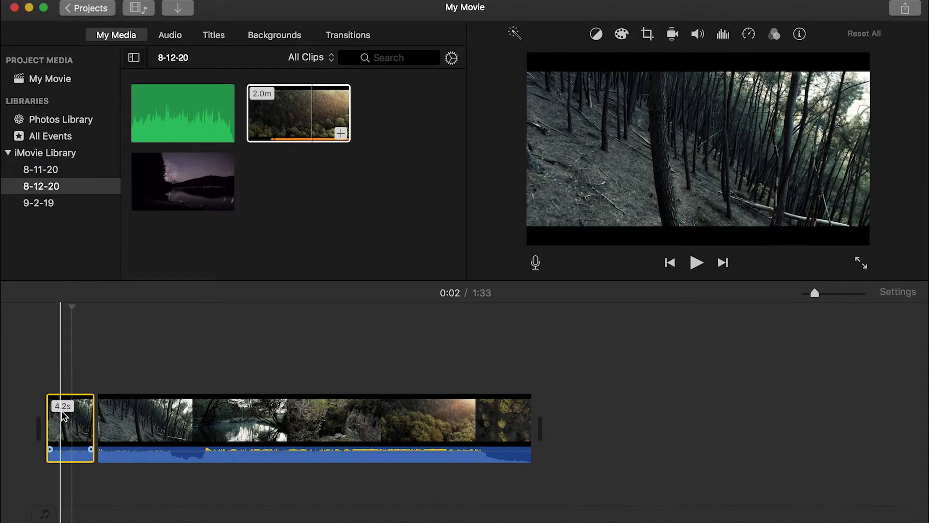
Split the remaining clip near 1:04 and delete the roughly one-minute middle section.
click(176, 414)
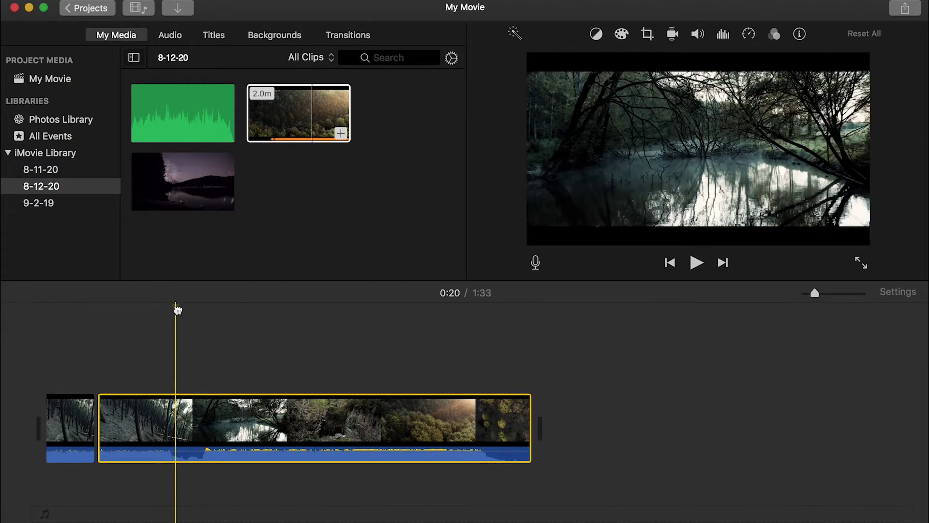
drag(178, 308, 339, 308)
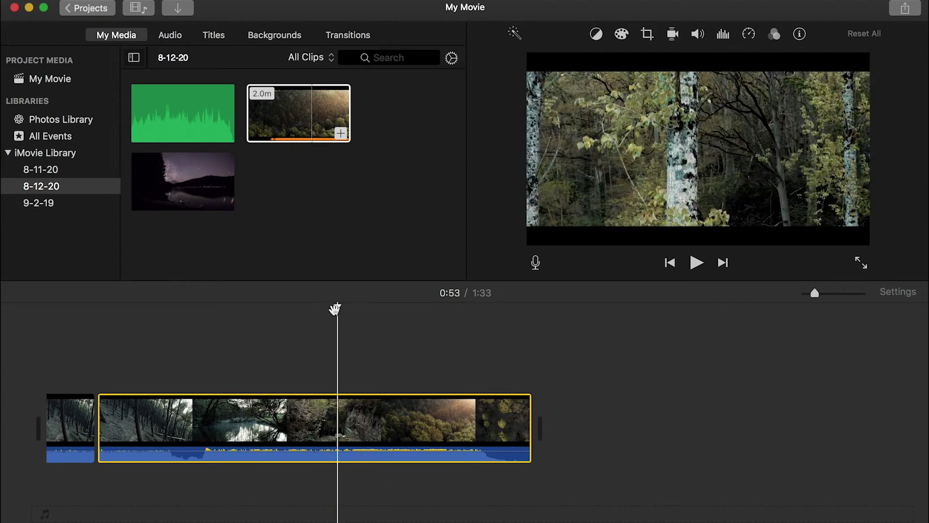
click(393, 338)
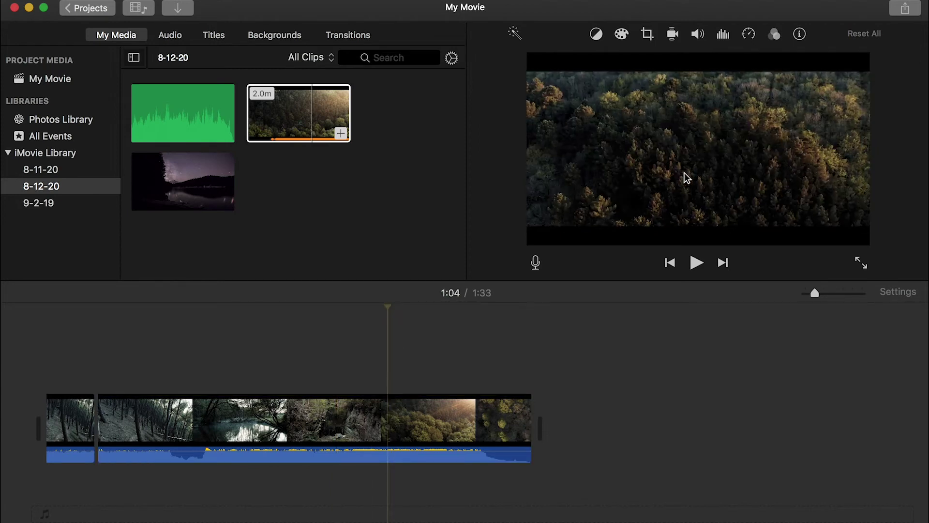
click(390, 434)
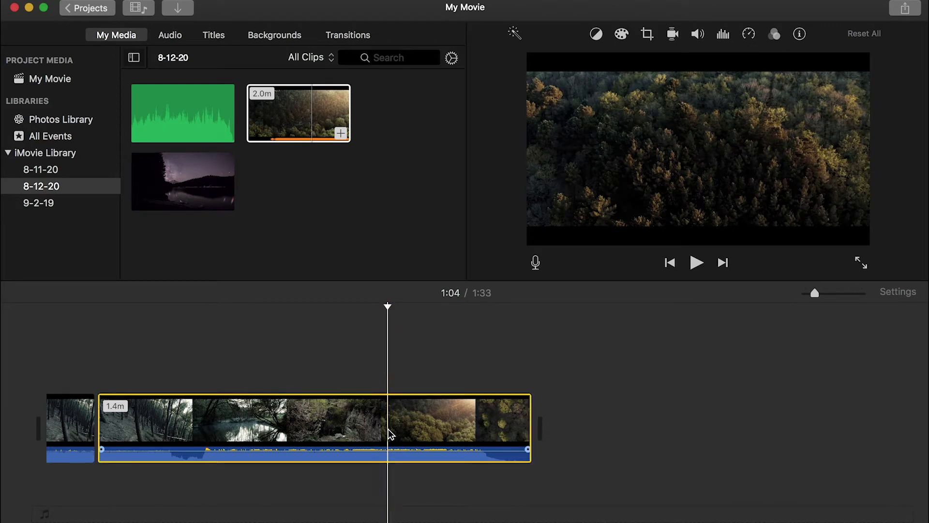
right_click(390, 434)
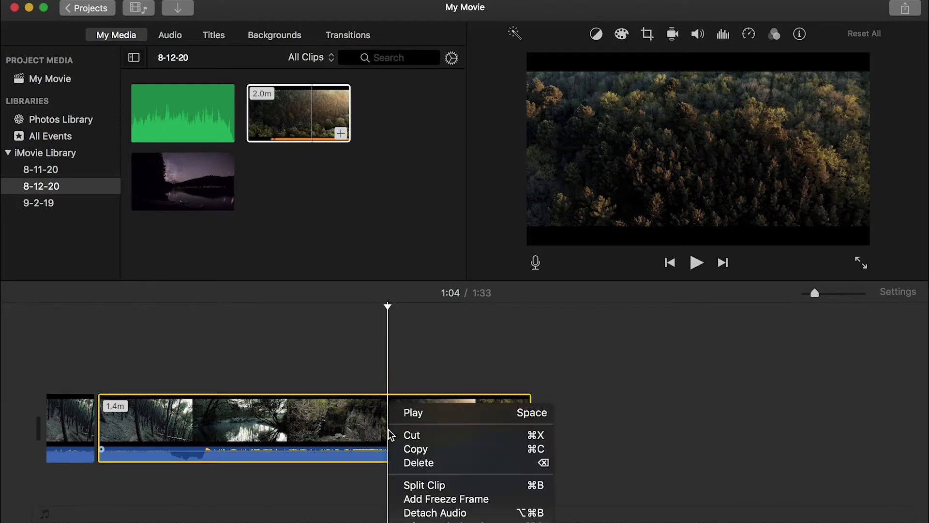
click(424, 485)
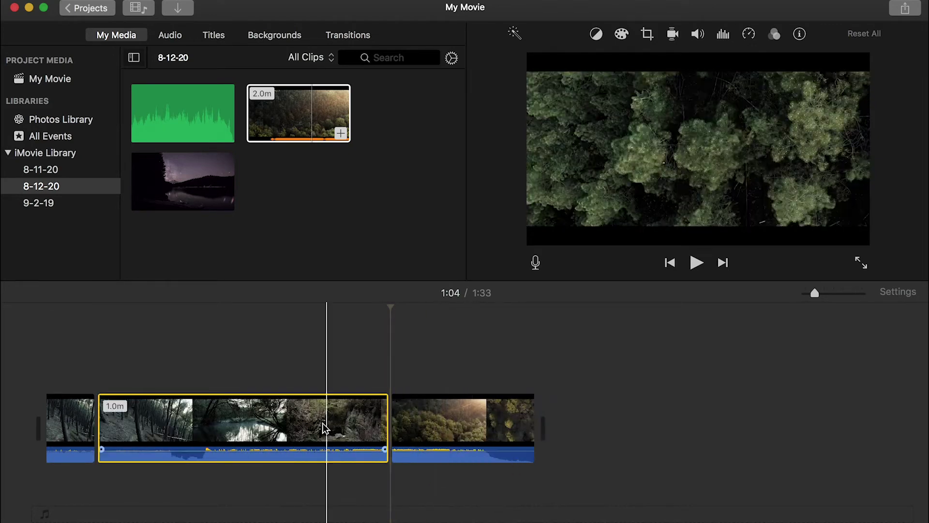
click(322, 427)
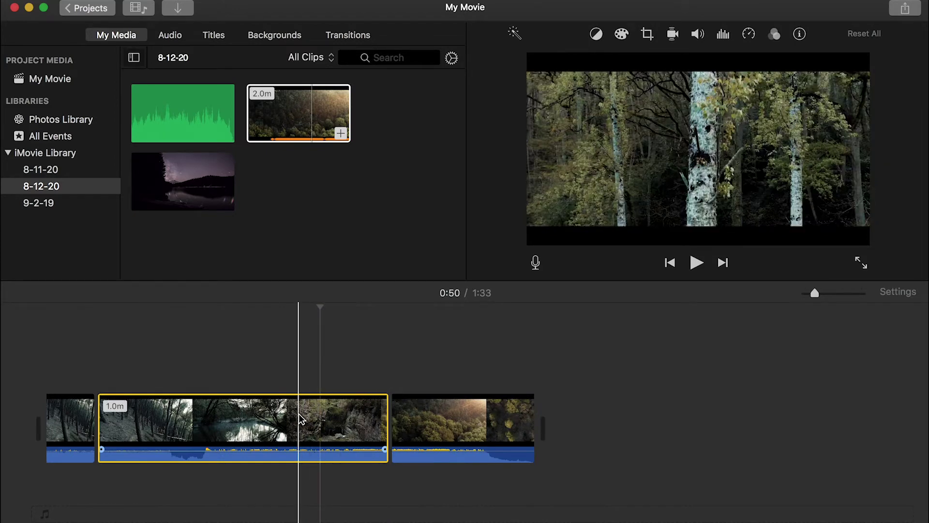
key(Delete)
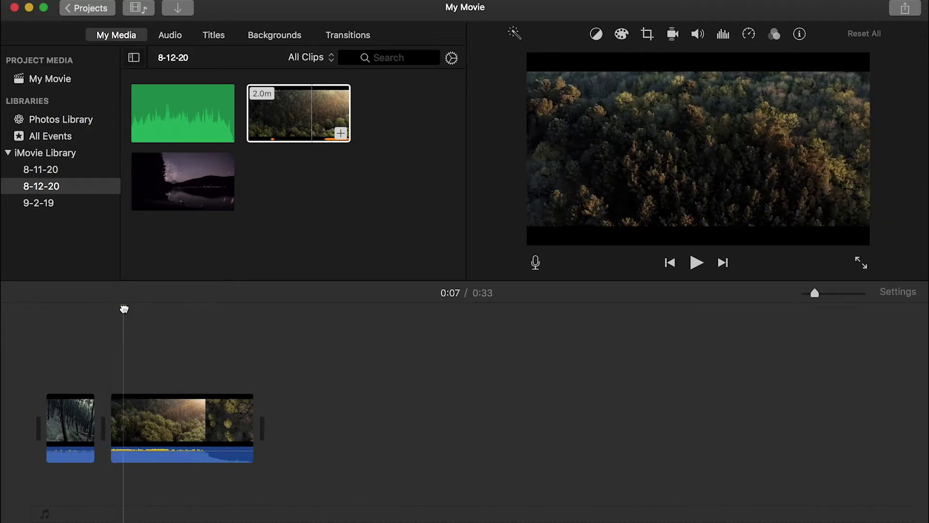
Trim the first forest clip to about 3.5 seconds and the aerial forest clip to 3.4 seconds.
right_click(129, 428)
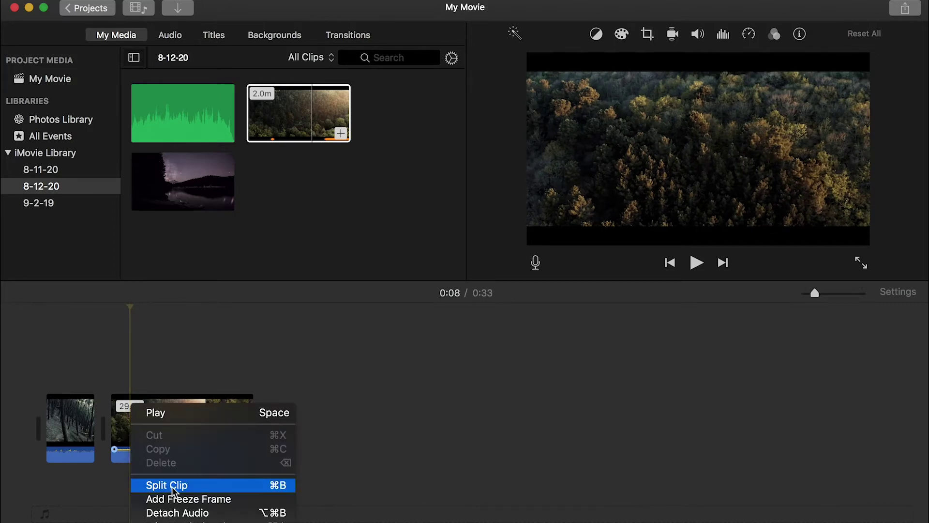
click(179, 353)
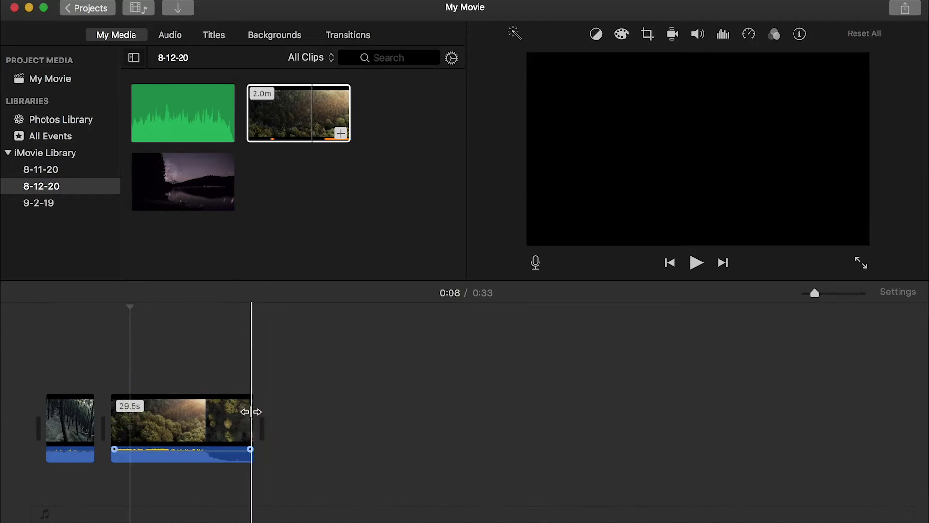
drag(252, 410, 130, 414)
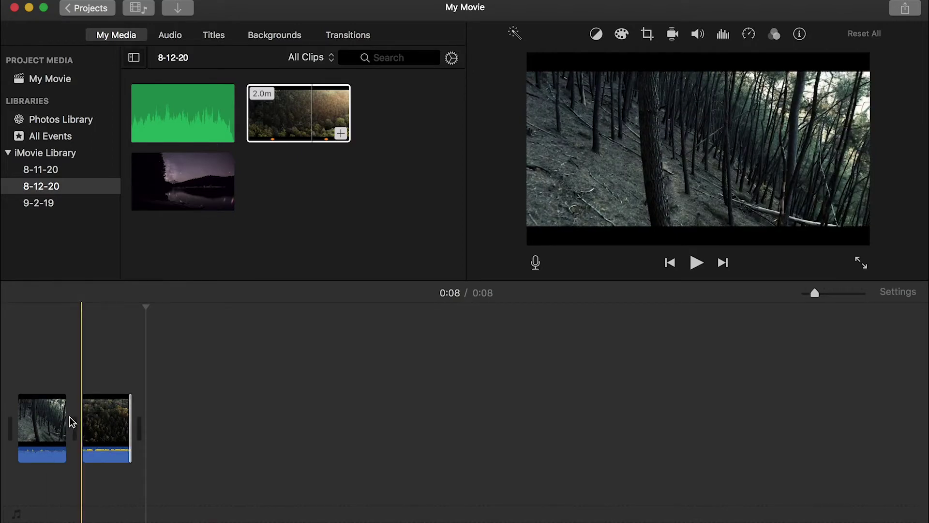
drag(51, 415, 38, 418)
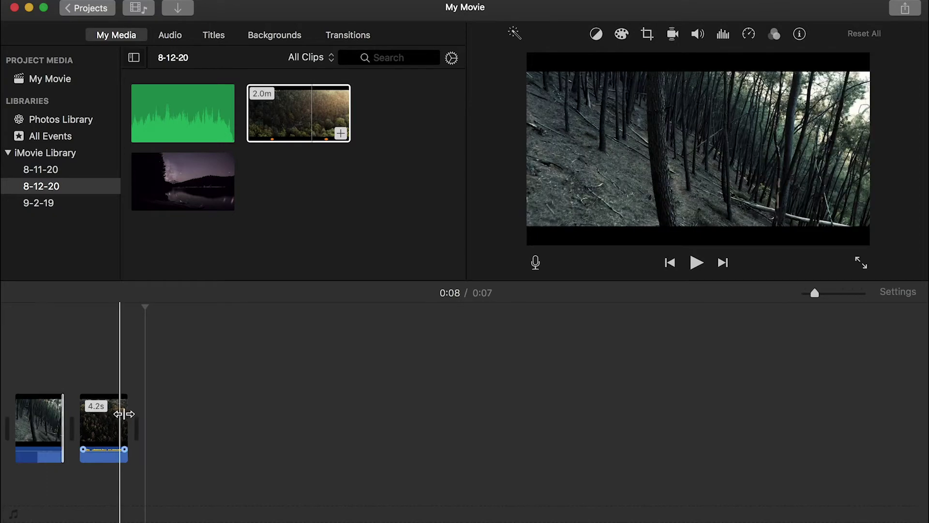
drag(111, 413, 91, 413)
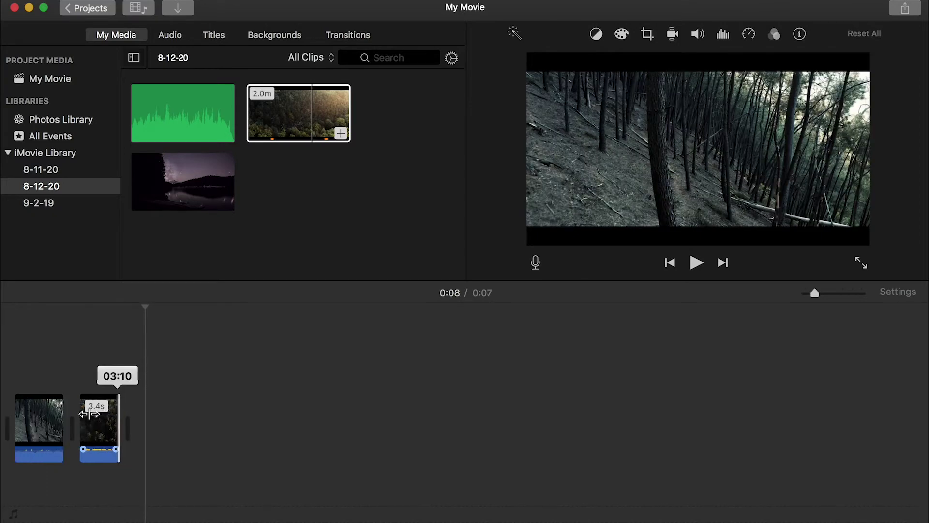
drag(90, 413, 39, 411)
click(13, 318)
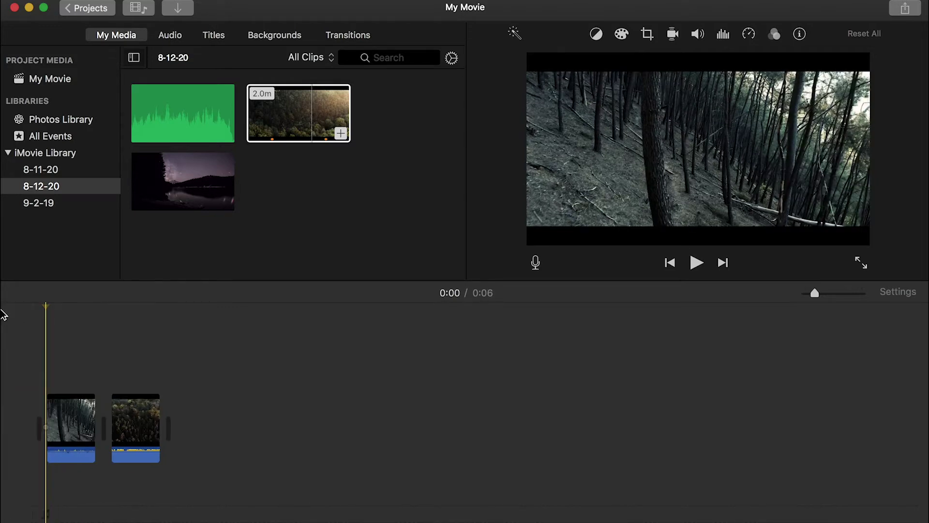
key(space)
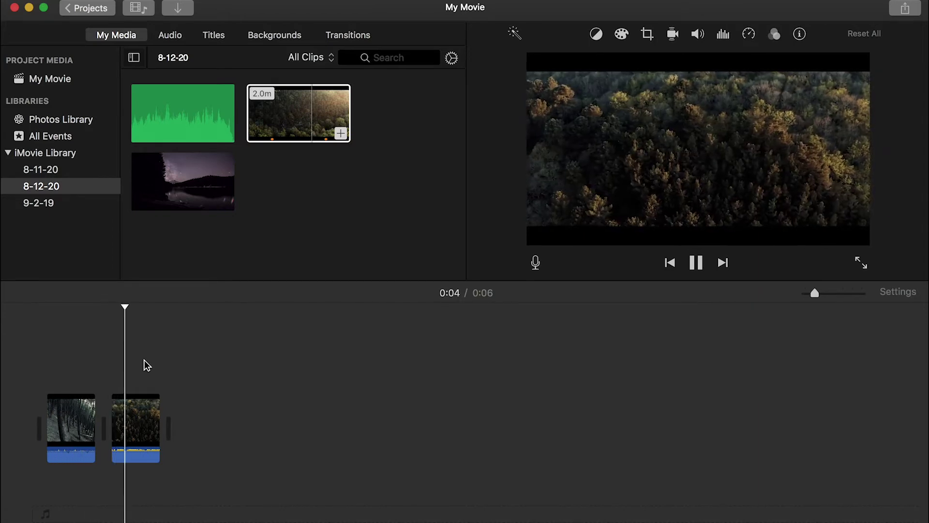
key(space)
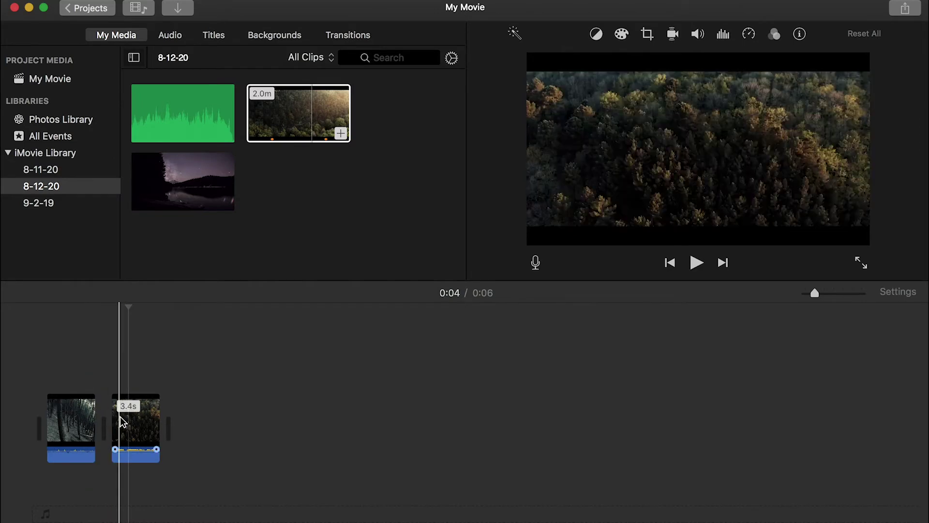
Add the night-sky clip after the forest clips and remove its opening title section.
click(194, 192)
drag(182, 176, 228, 442)
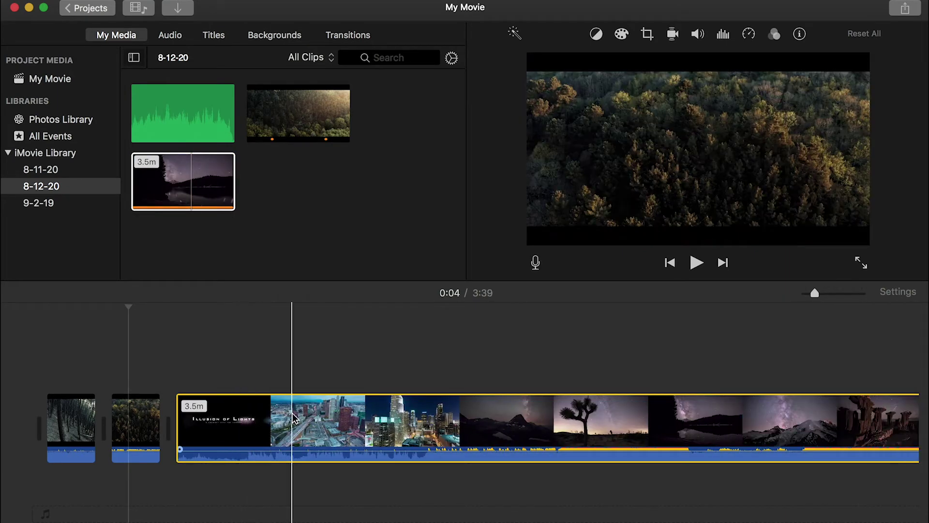
click(284, 363)
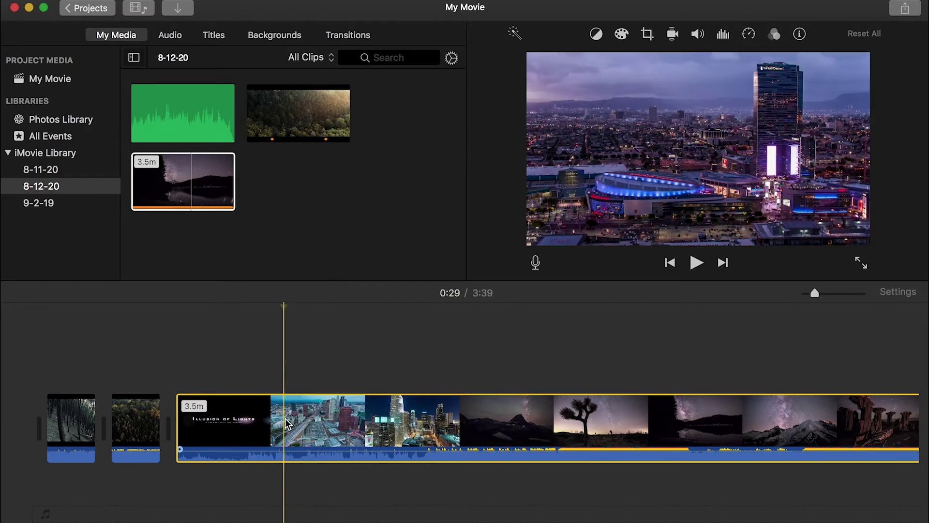
right_click(288, 423)
click(319, 485)
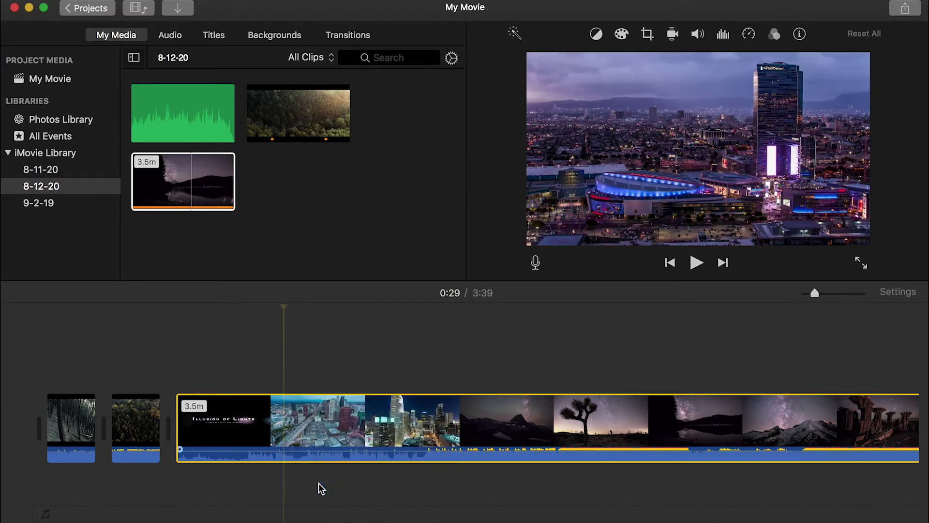
click(255, 428)
key(Delete)
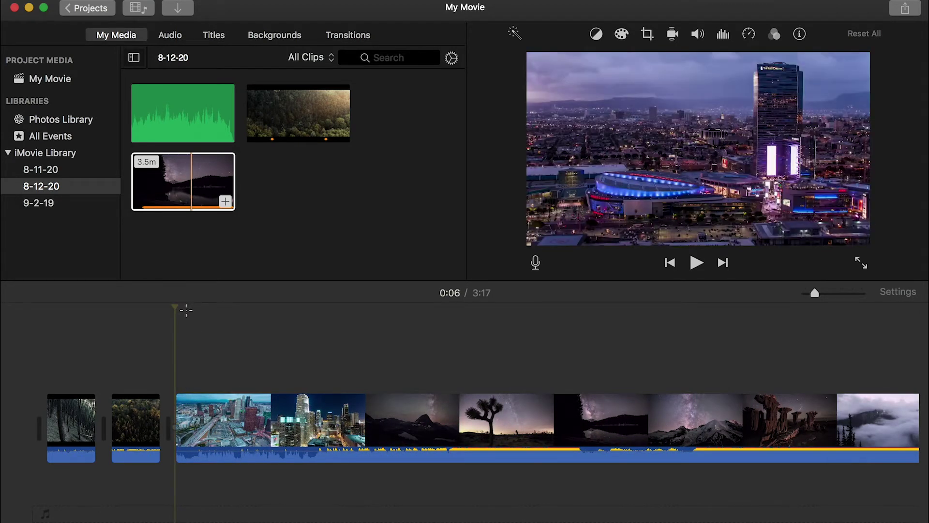
Split the city footage at 0:10 and 0:32 and delete the unwanted 21.9-second piece.
click(193, 430)
right_click(193, 430)
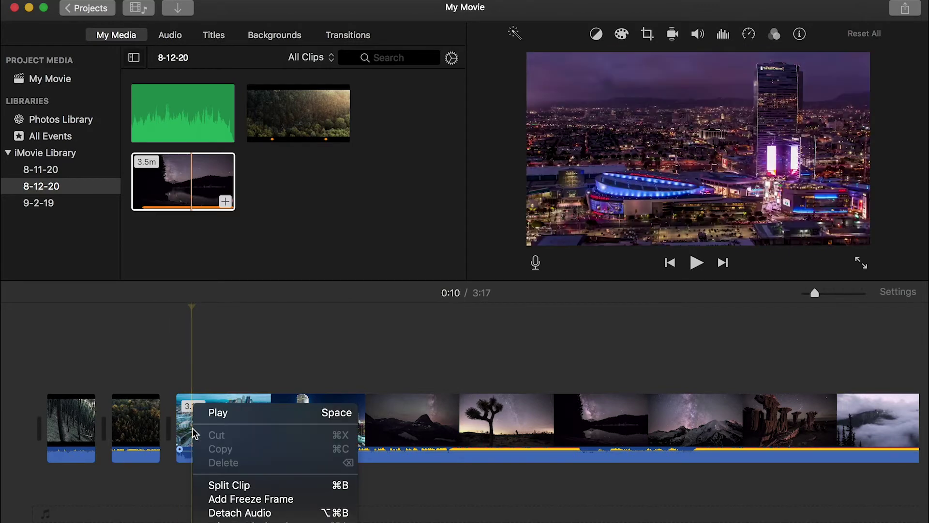
click(231, 485)
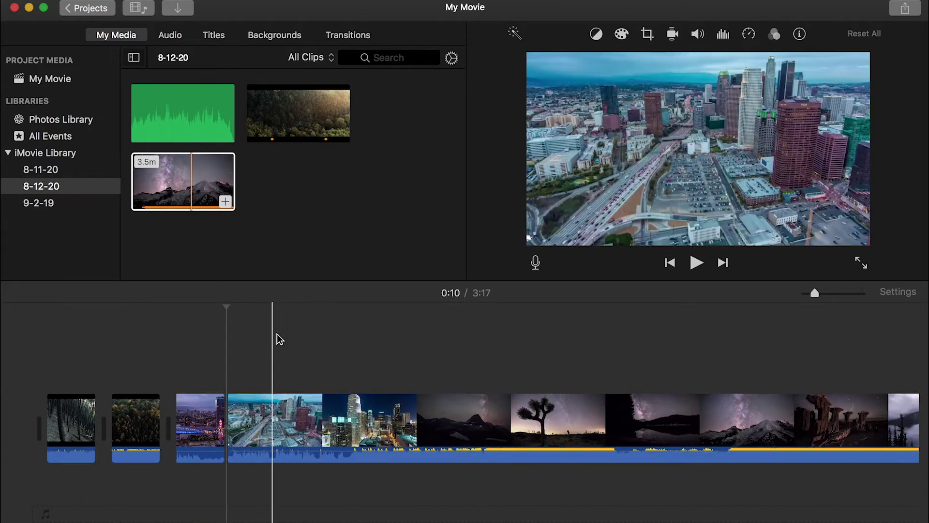
click(312, 318)
click(333, 317)
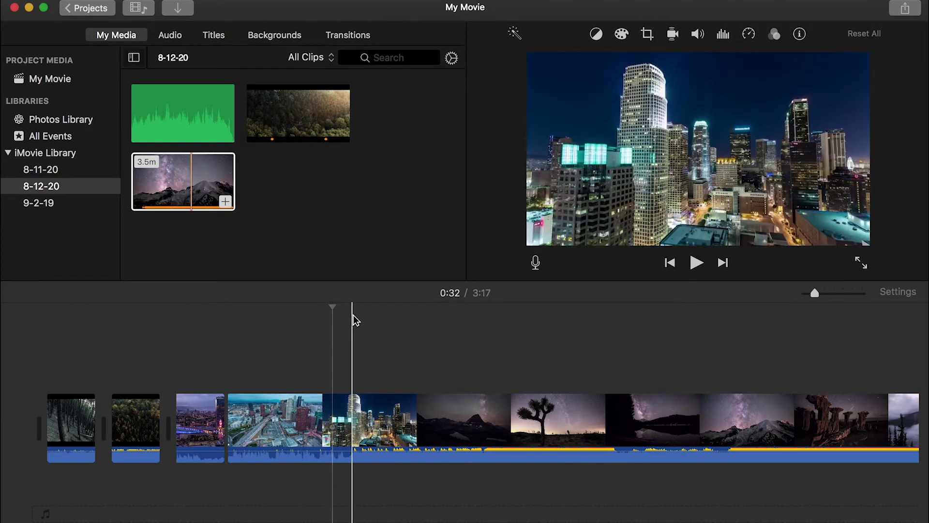
click(330, 415)
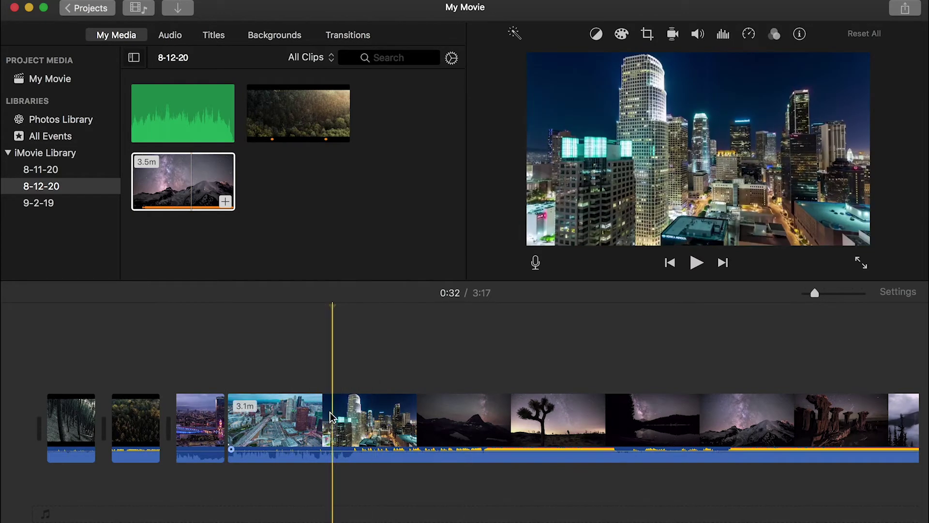
right_click(333, 420)
click(368, 485)
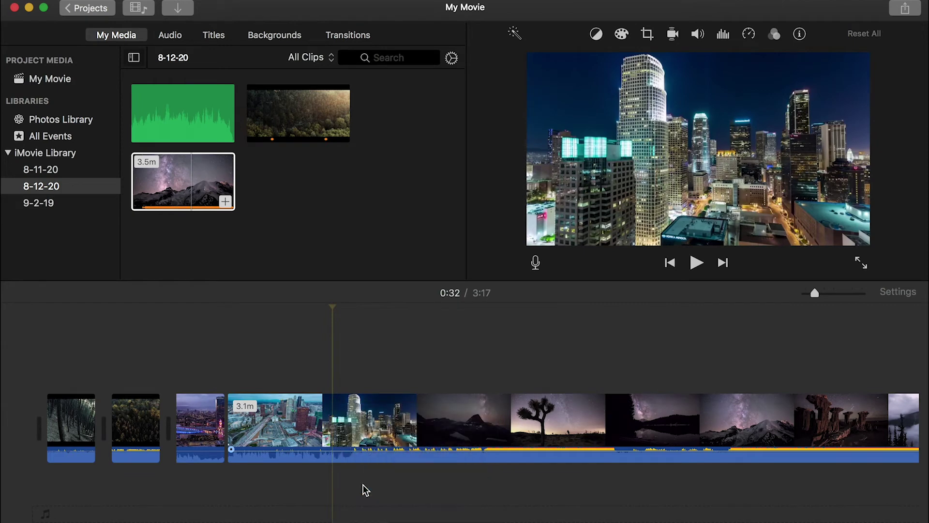
click(284, 431)
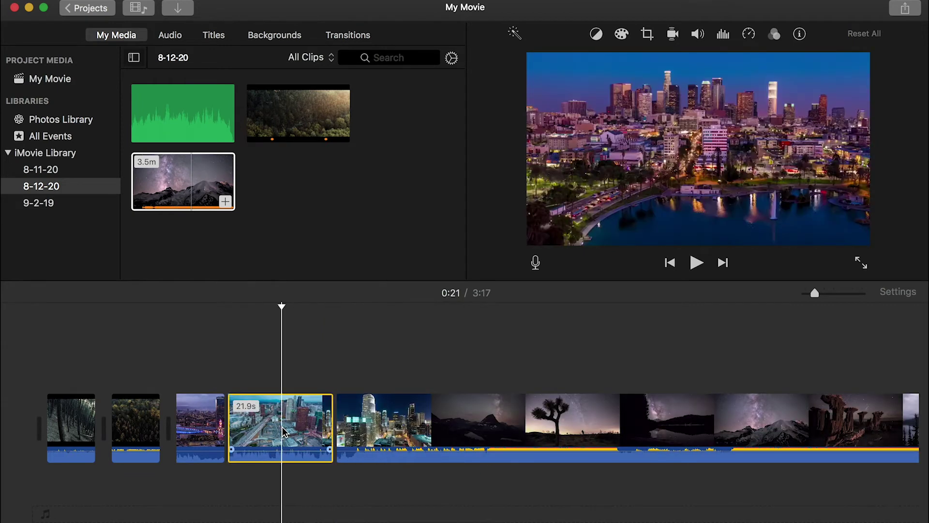
key(Delete)
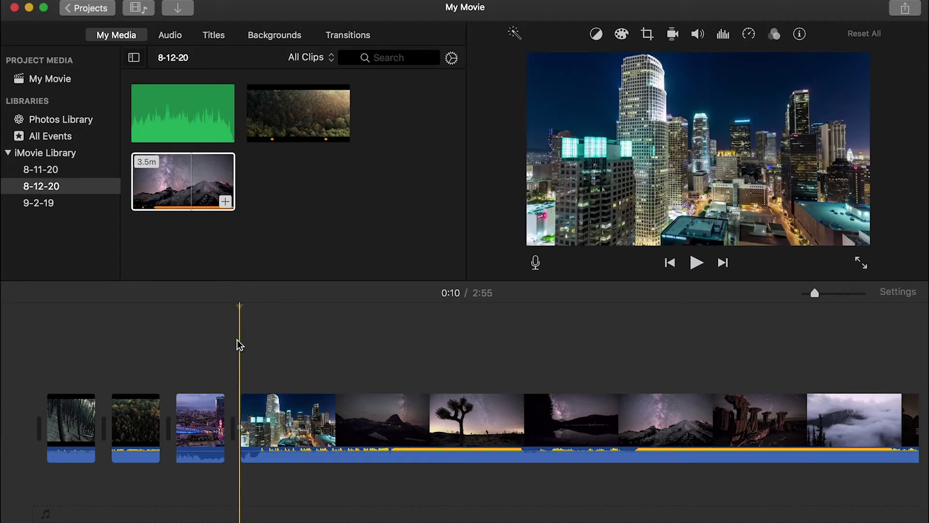
Preview the downtown towers shot, then cut it short and delete the 2.7-minute remainder.
key(space)
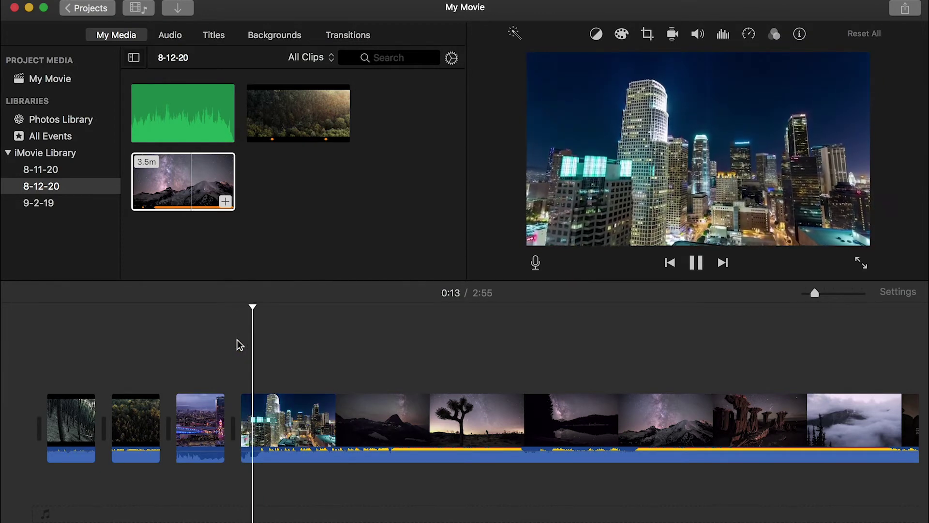
key(space)
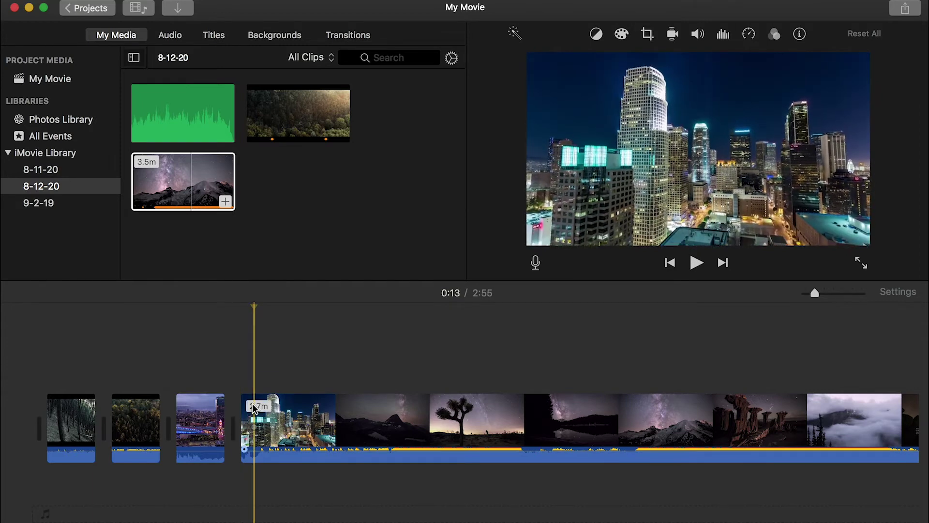
right_click(254, 414)
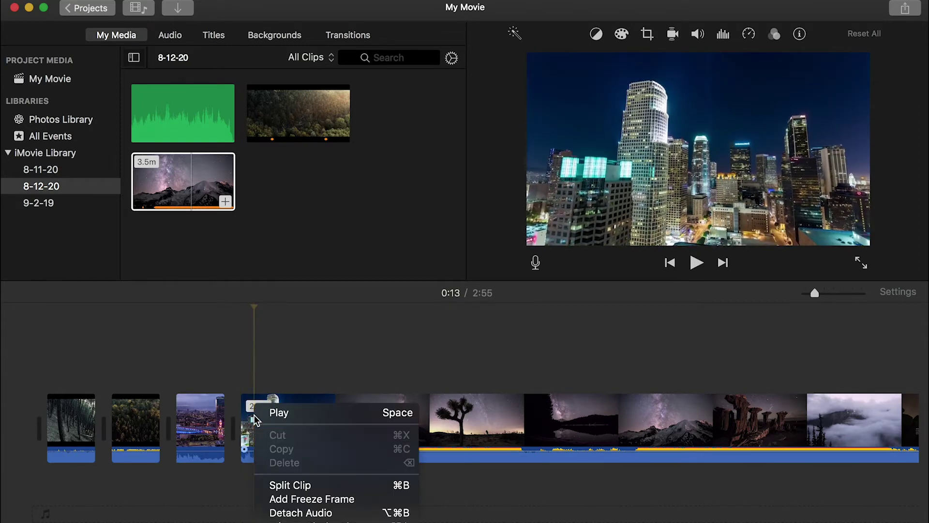
click(286, 485)
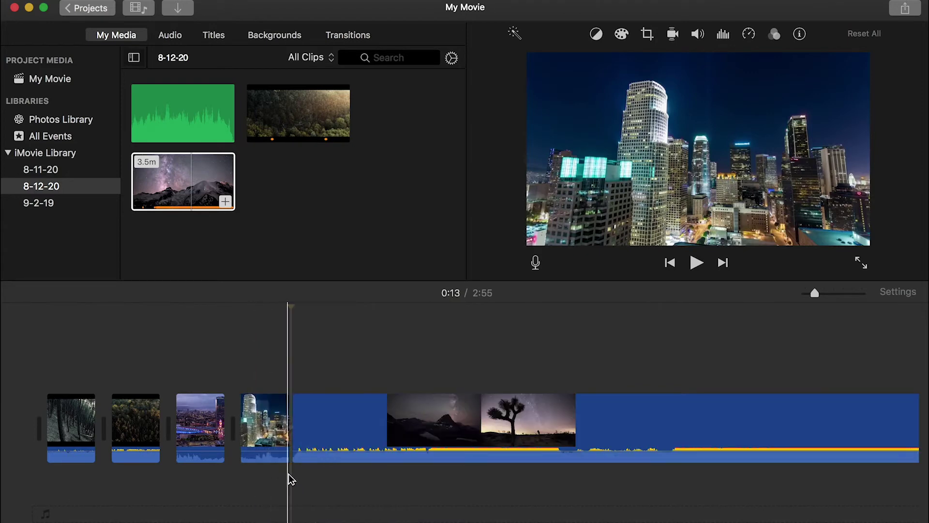
click(341, 432)
key(Delete)
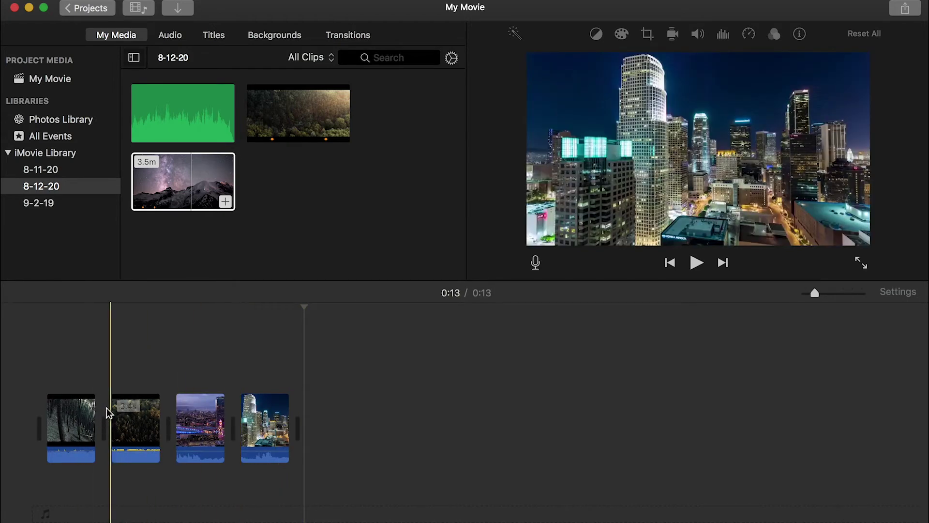
click(176, 199)
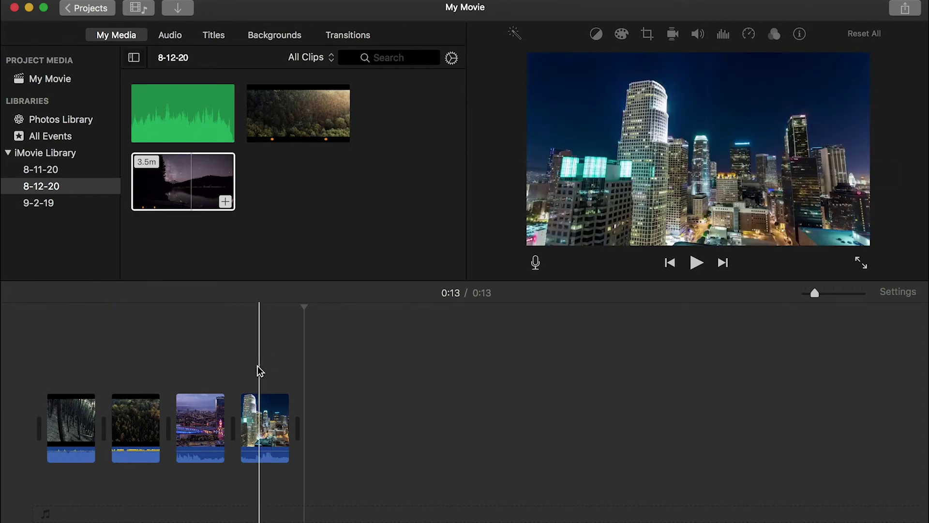
Drag the volume of all four clips down to mute their original sound.
click(67, 435)
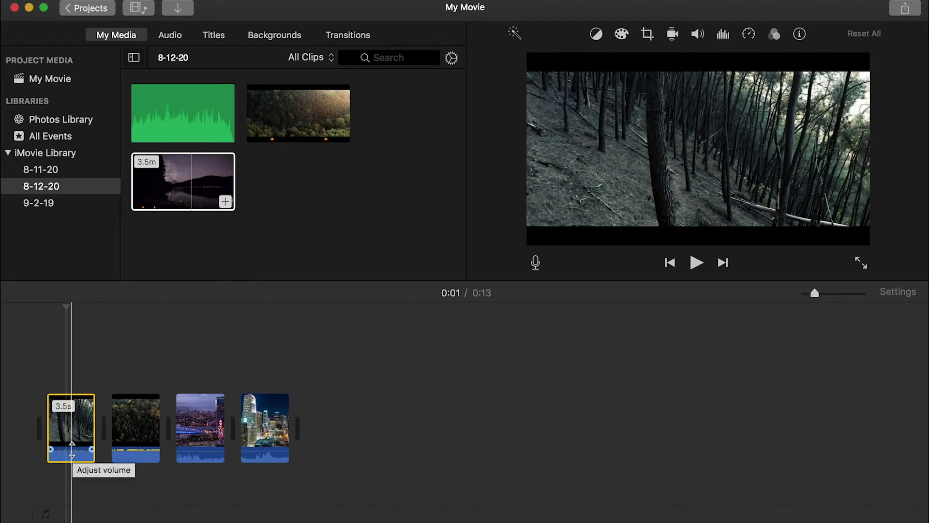
drag(72, 449, 70, 458)
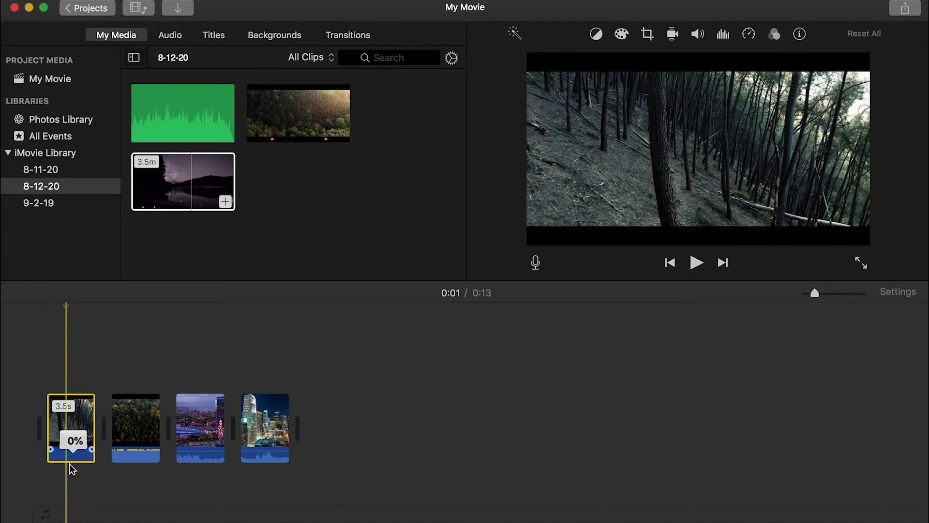
click(130, 450)
drag(131, 450, 129, 461)
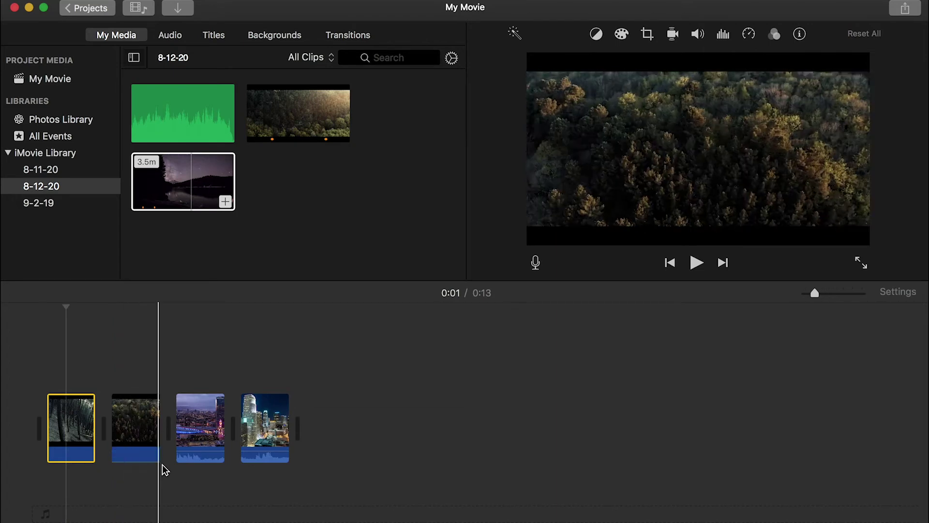
drag(197, 449, 197, 468)
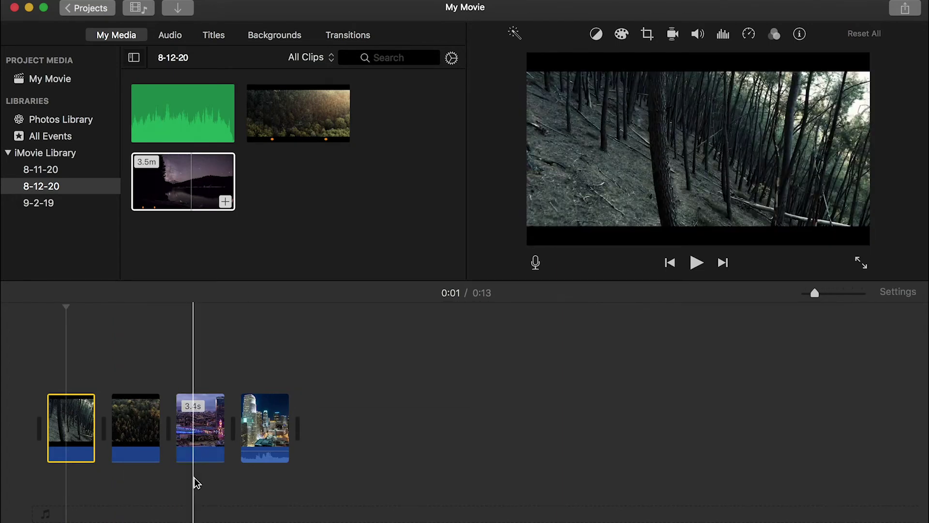
drag(265, 452, 265, 489)
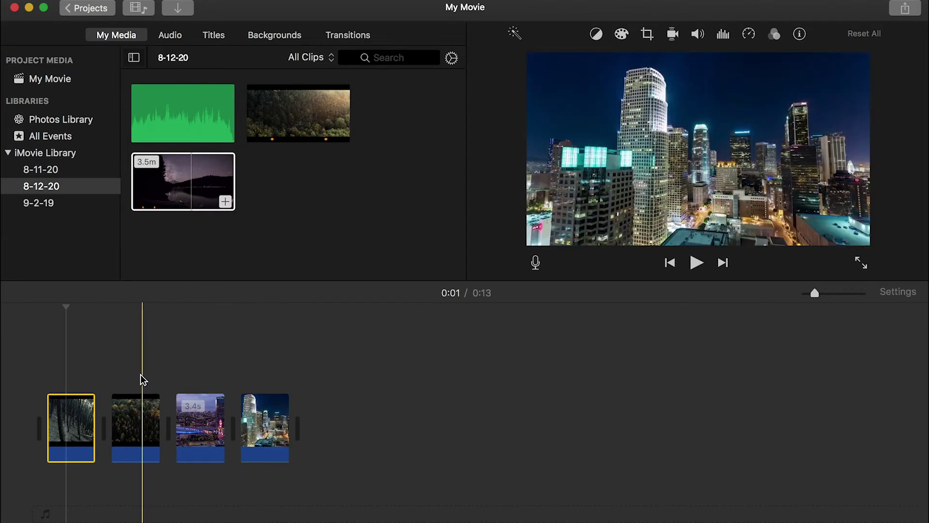
Play the opening seconds of the movie to check the muted audio.
click(66, 311)
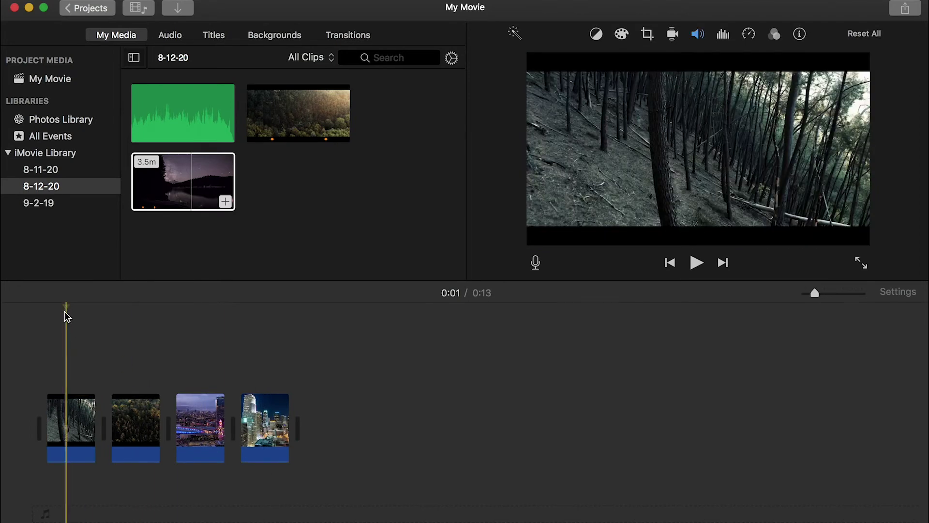
key(space)
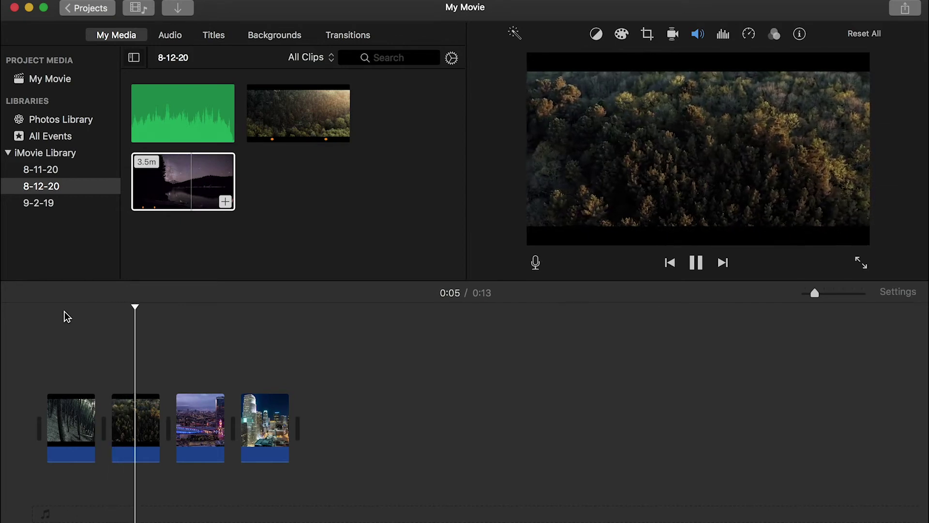
key(space)
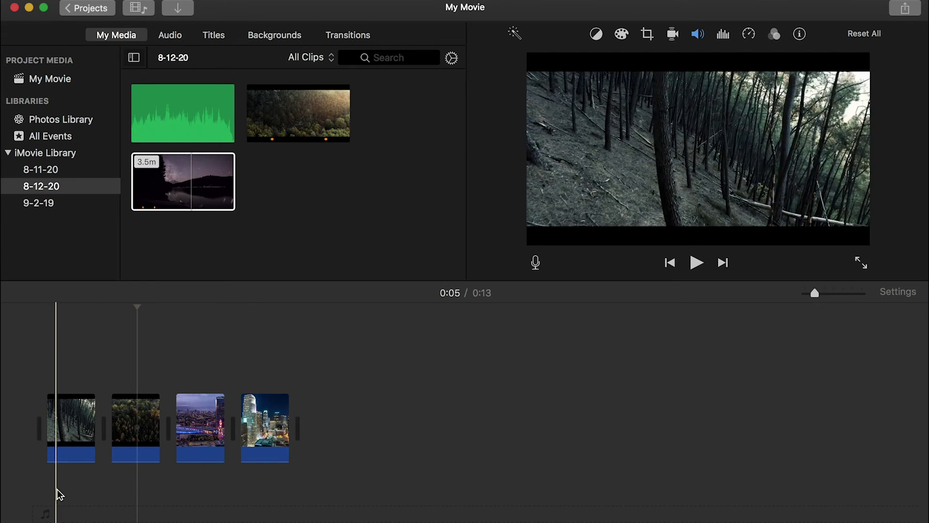
Place the Beethoven MS music under the video as background music.
click(164, 124)
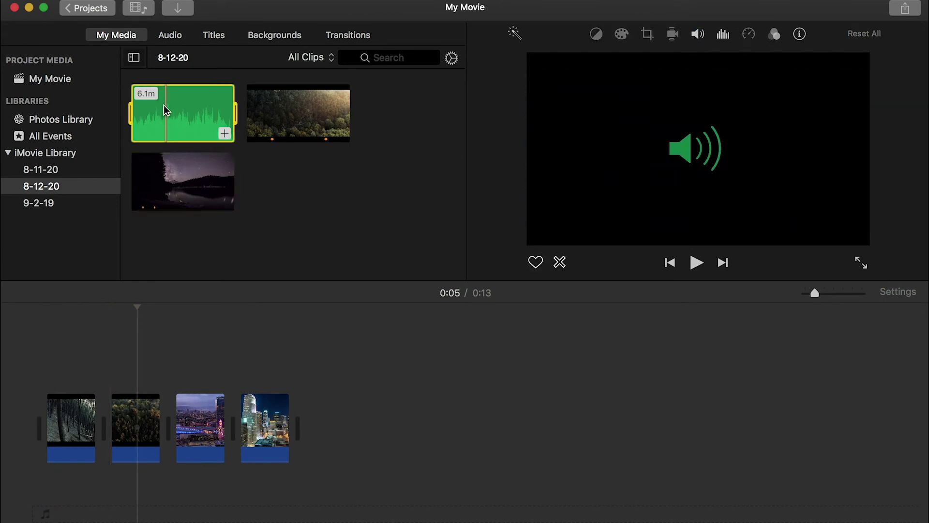
drag(159, 118, 21, 503)
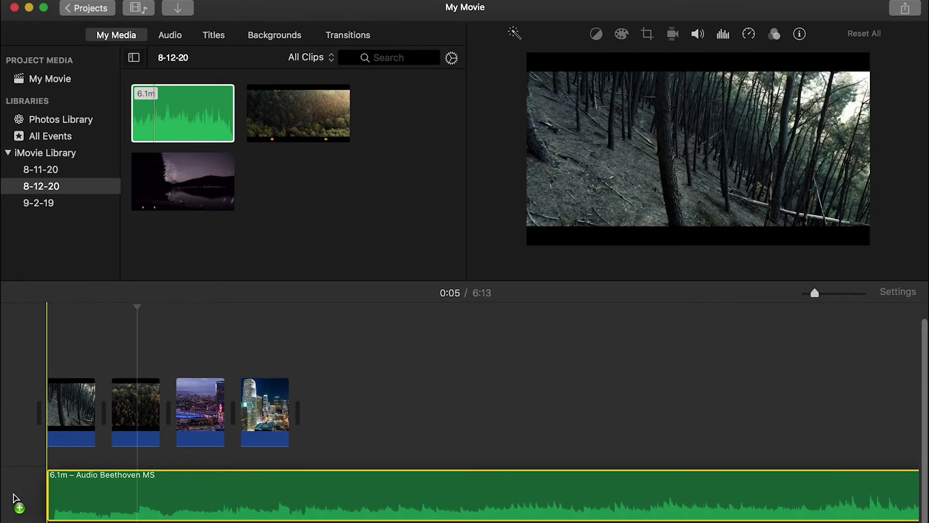
click(57, 490)
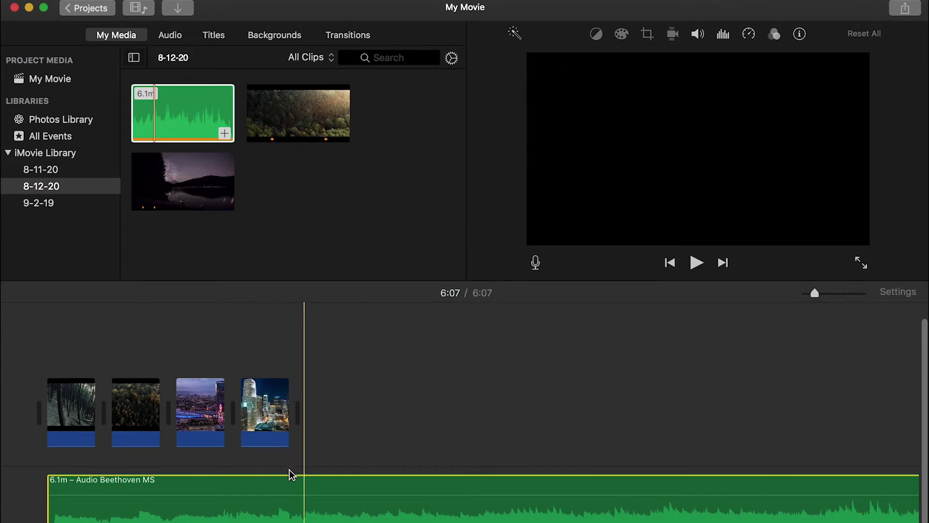
Split the music at 0:13, delete the leftover, and trim its end to 13.3 seconds.
click(304, 486)
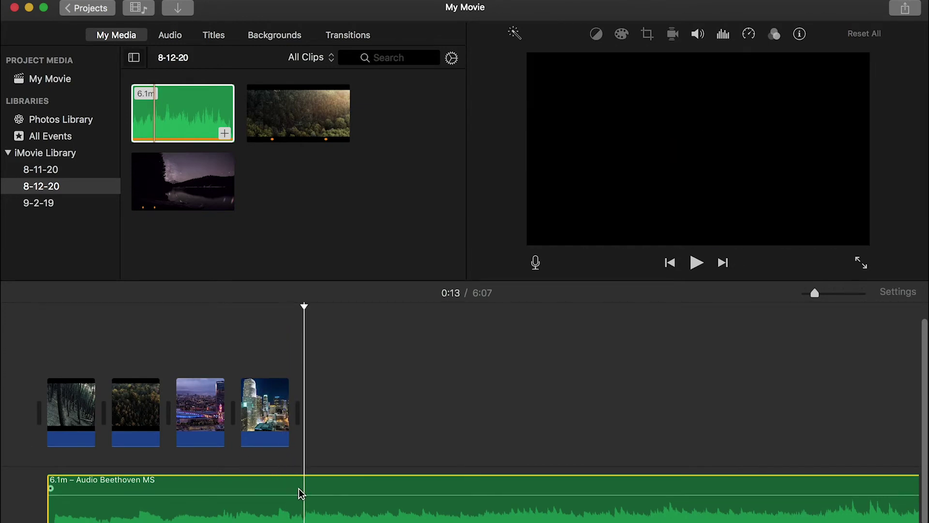
right_click(299, 489)
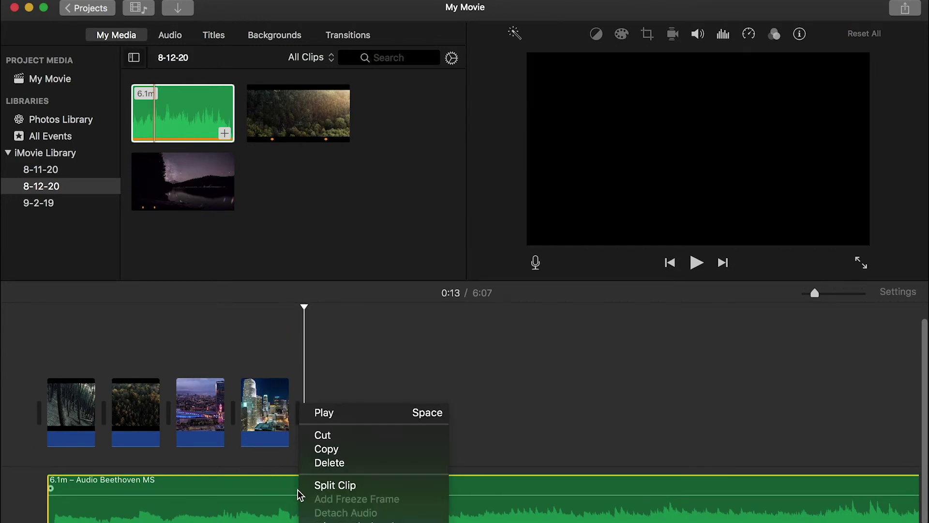
click(322, 485)
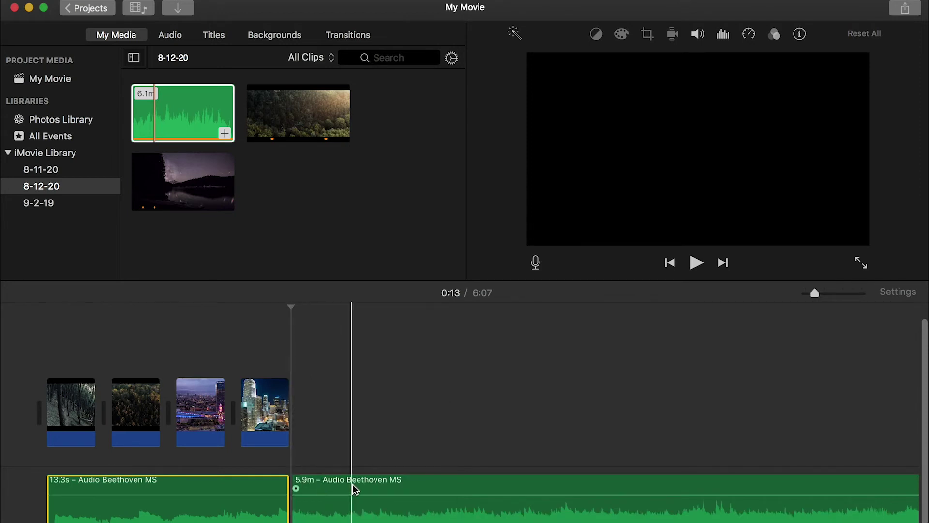
click(375, 489)
key(Delete)
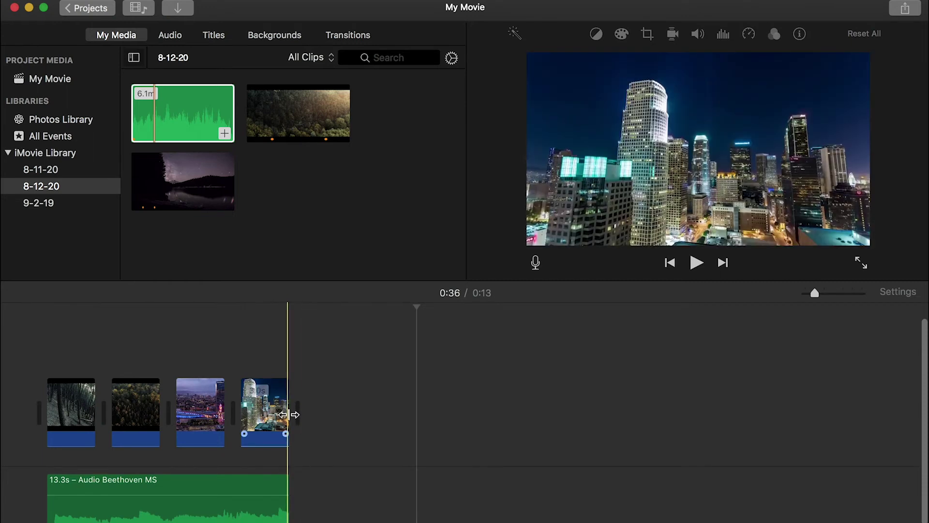
click(289, 509)
drag(306, 508, 281, 484)
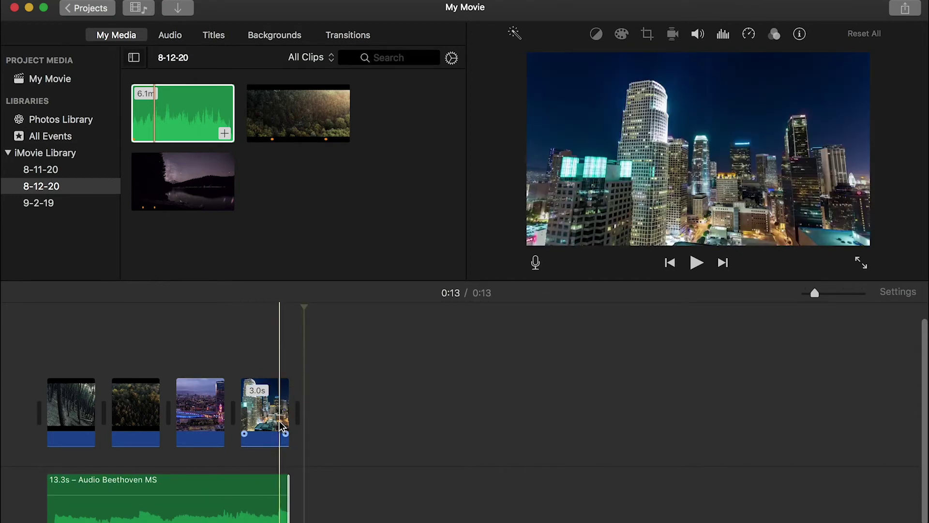
Play the 0:13 movie from the start, then check the Blackboard assignment brief and return.
click(48, 332)
key(space)
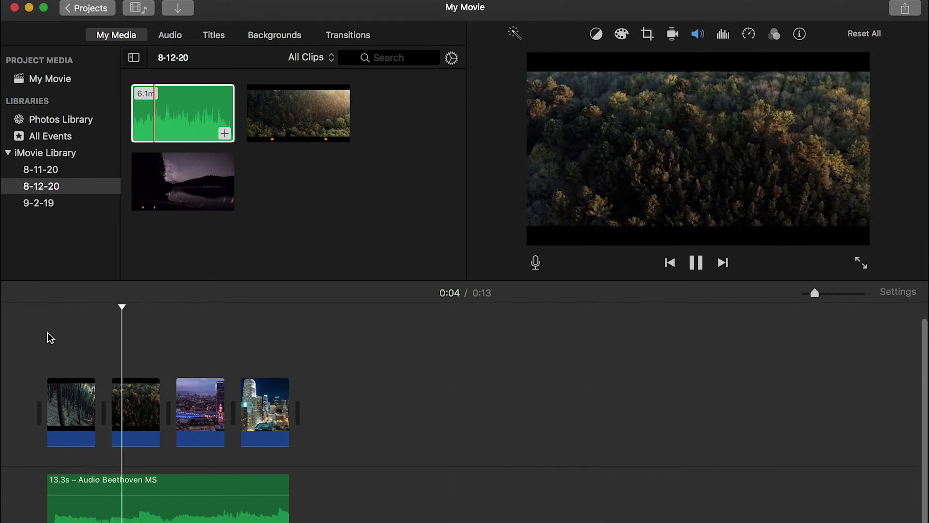
key(space)
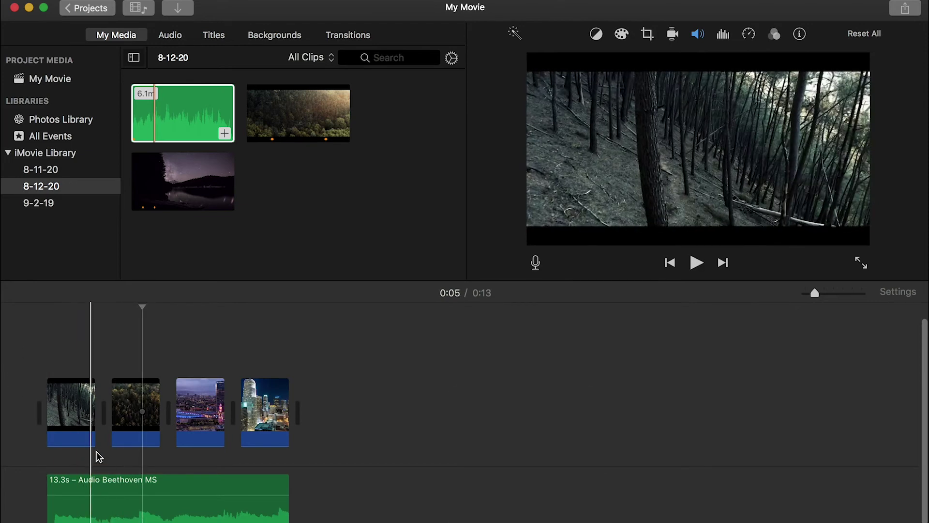
key(super+Tab)
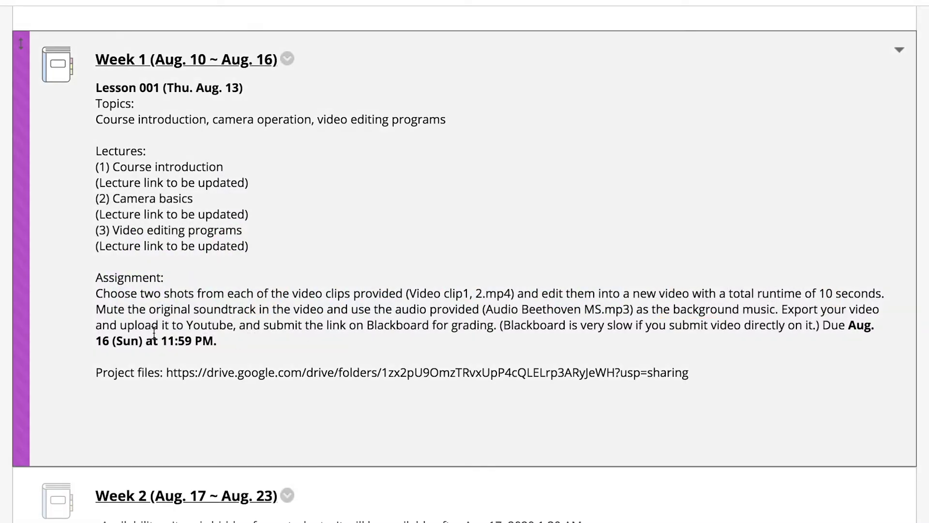
key(super+Tab)
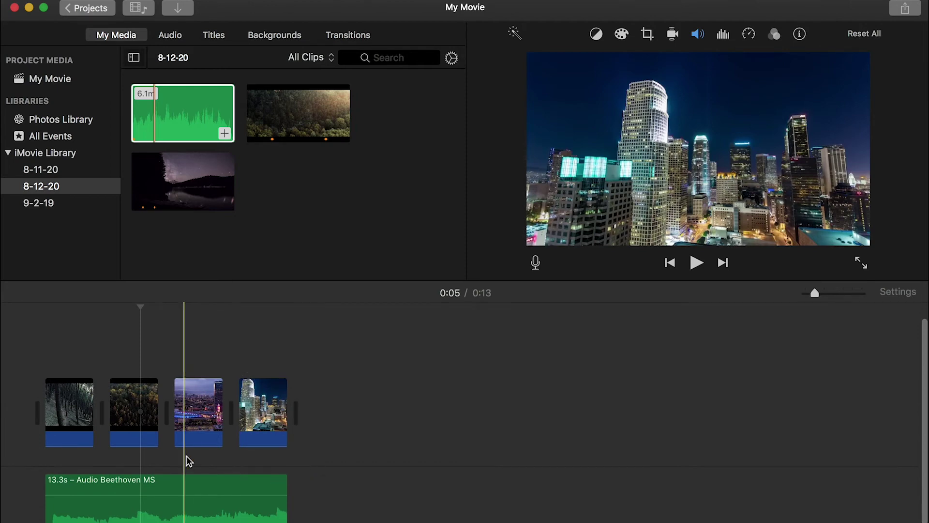
Import voice.mp3 from Downloads and place it at the start of the movie.
key(super+Tab)
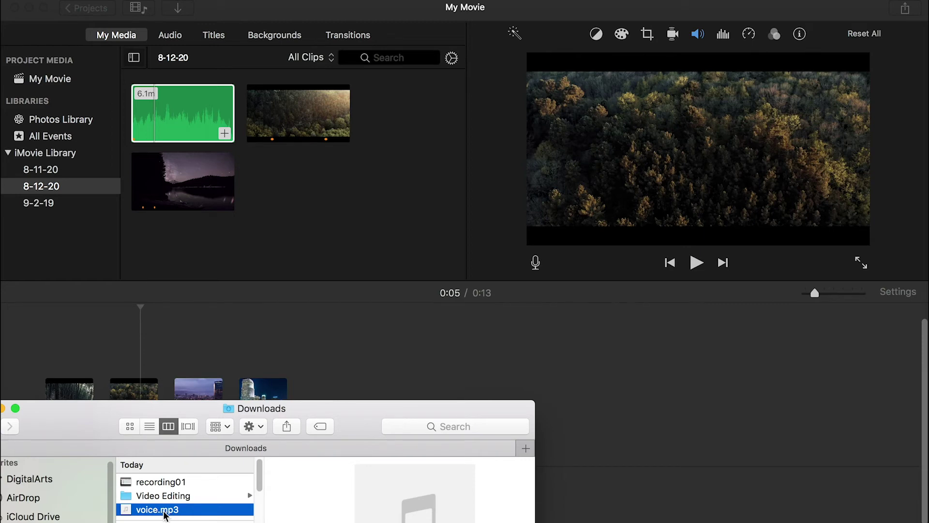
drag(165, 515, 299, 190)
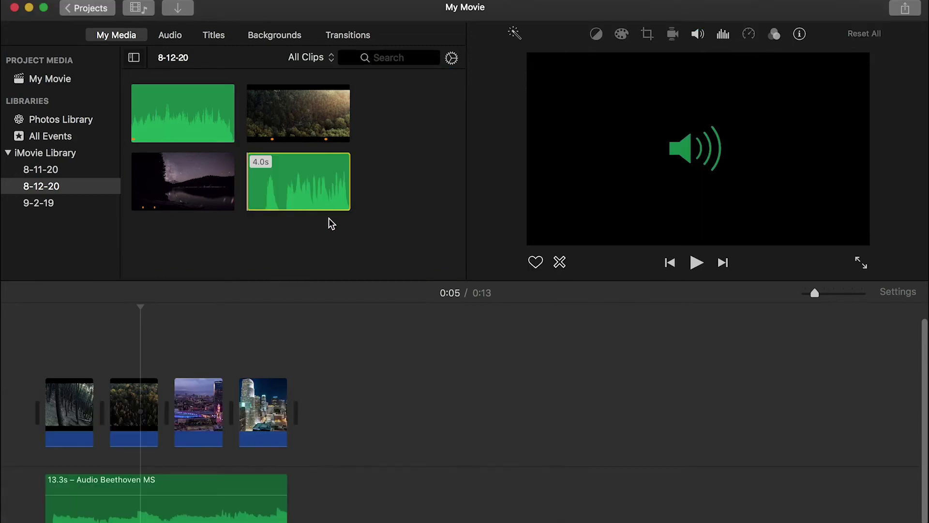
click(332, 224)
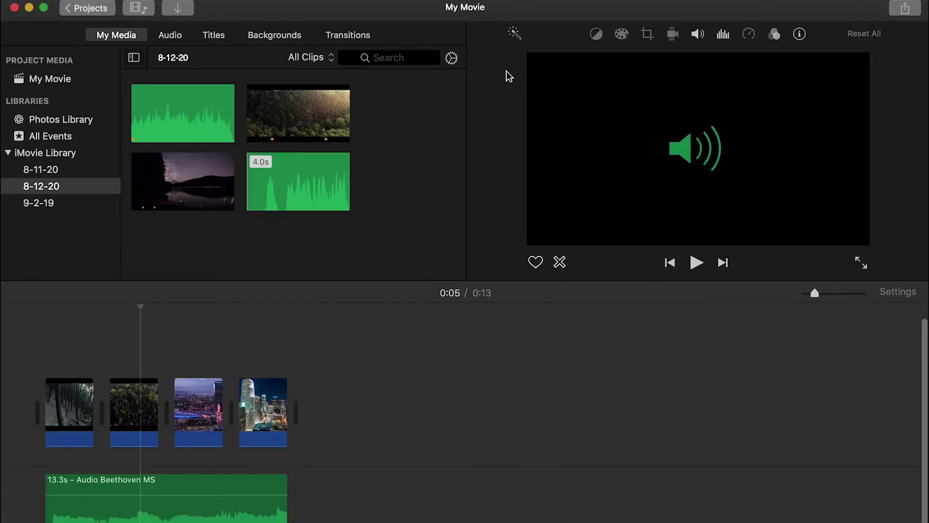
drag(299, 176, 51, 452)
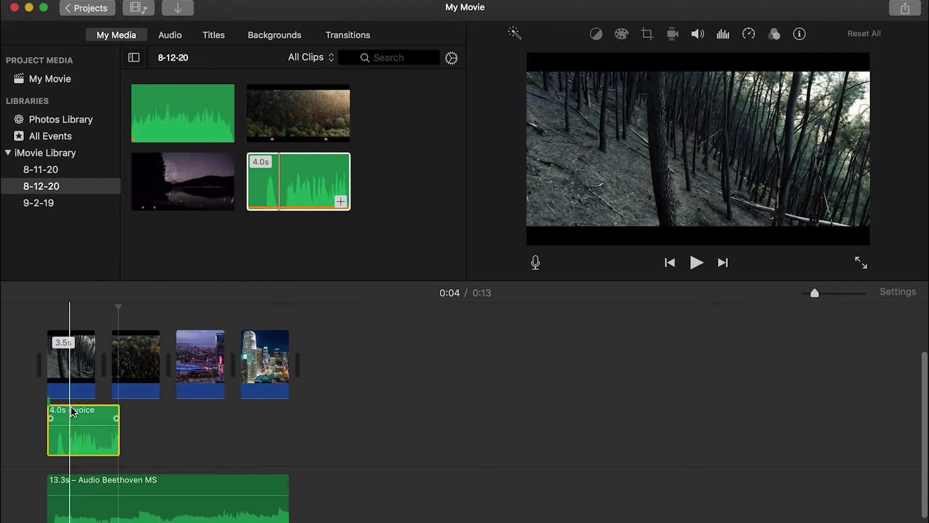
click(155, 425)
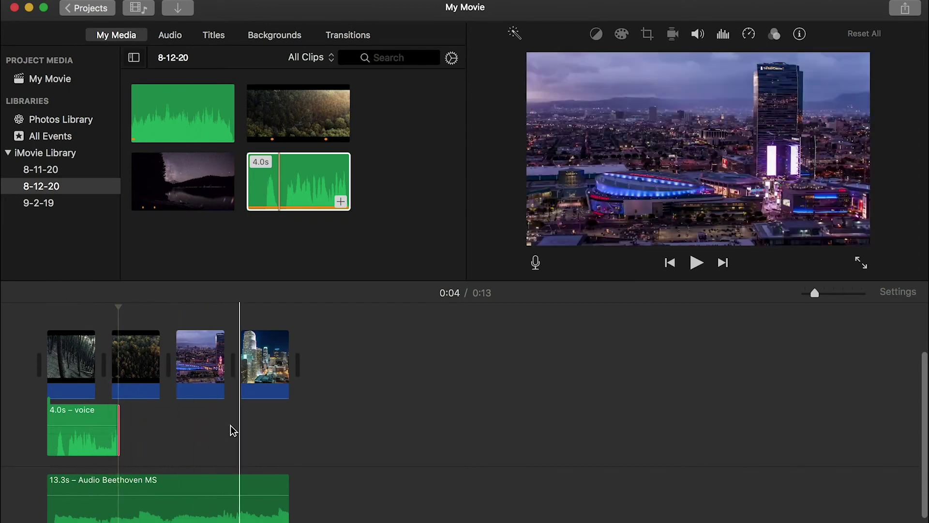
Play the movie from the start to hear the voice over the music.
click(51, 315)
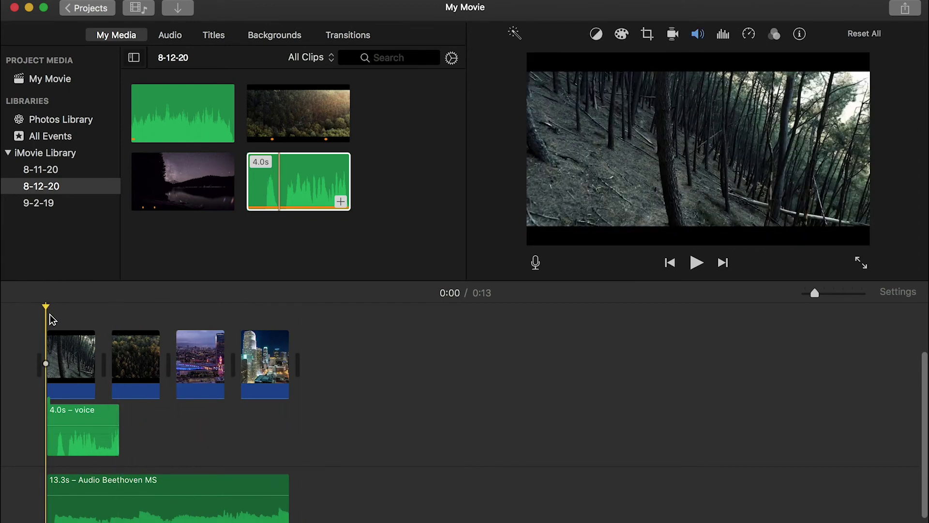
key(space)
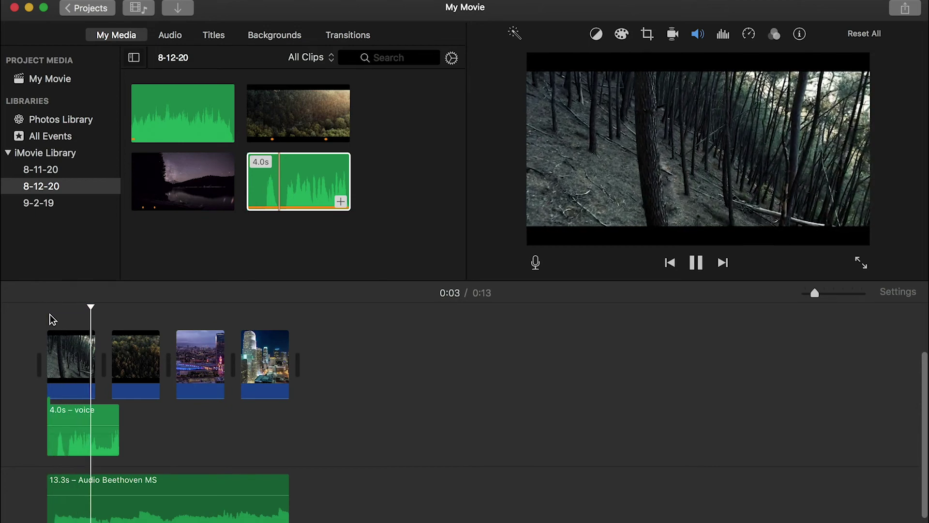
key(space)
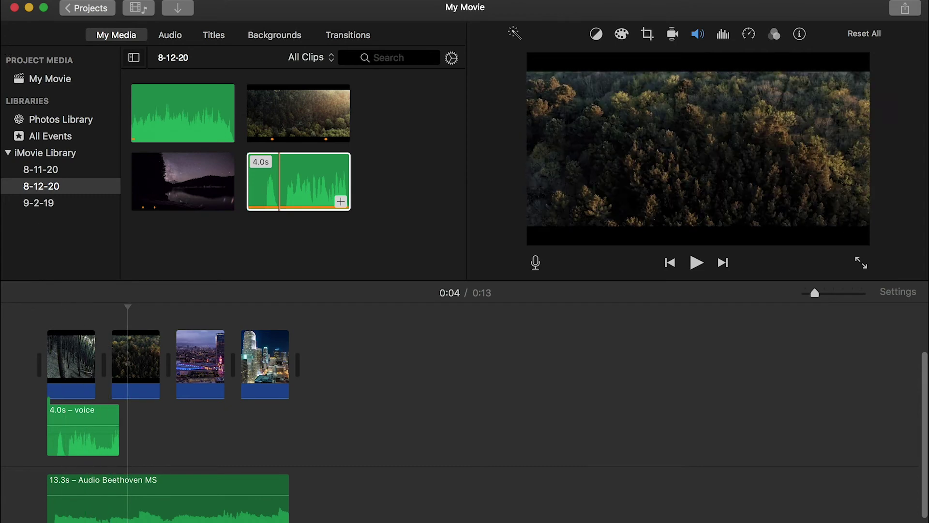
Choose File > Share > File… to open the 1080p High-quality export dialog.
click(92, 0)
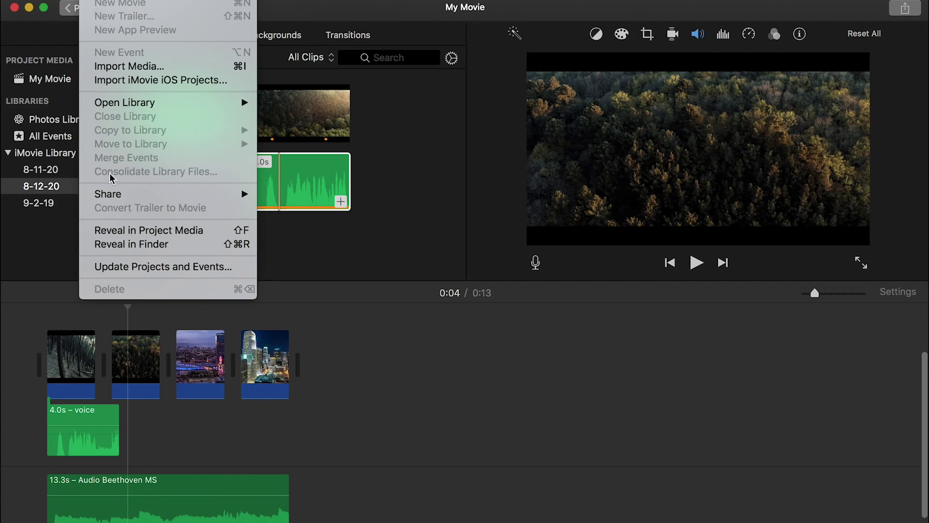
mouse_move(104, 197)
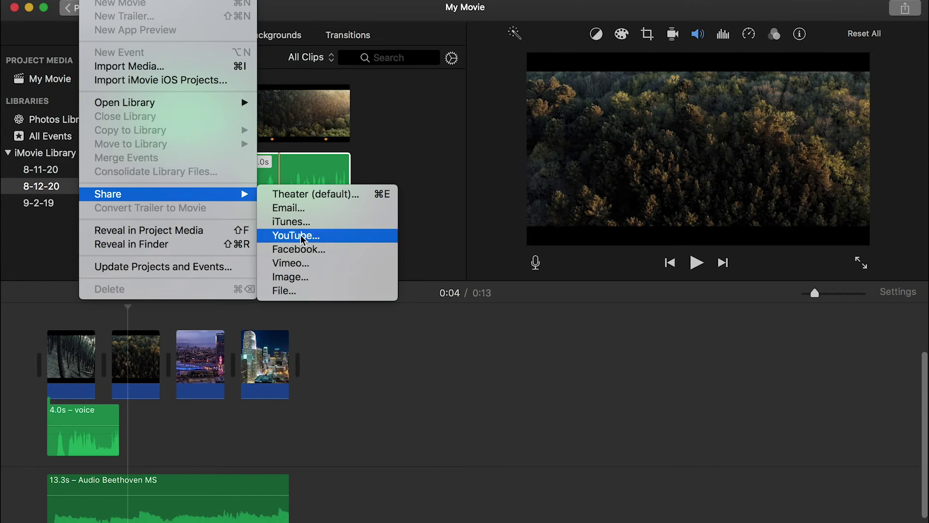
click(313, 291)
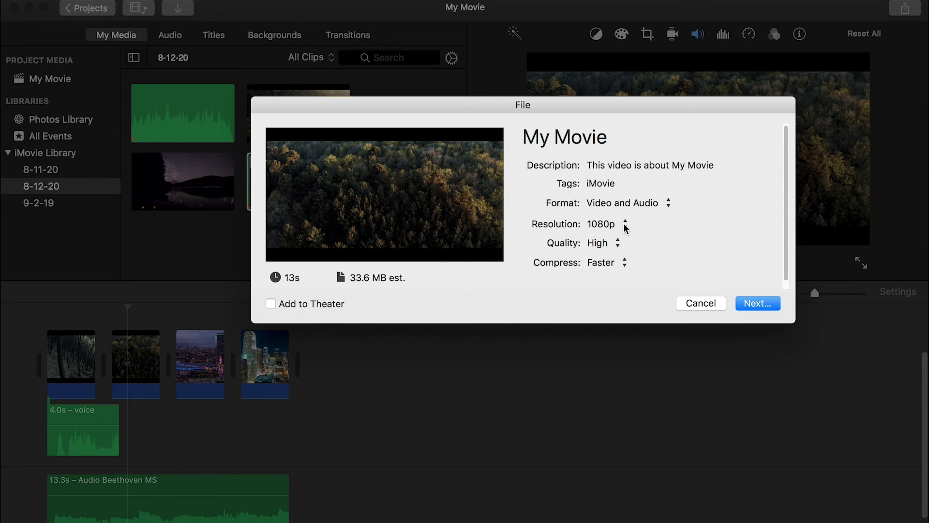
Export at 1080p, naming the file iMovie and saving it to Downloads.
click(624, 225)
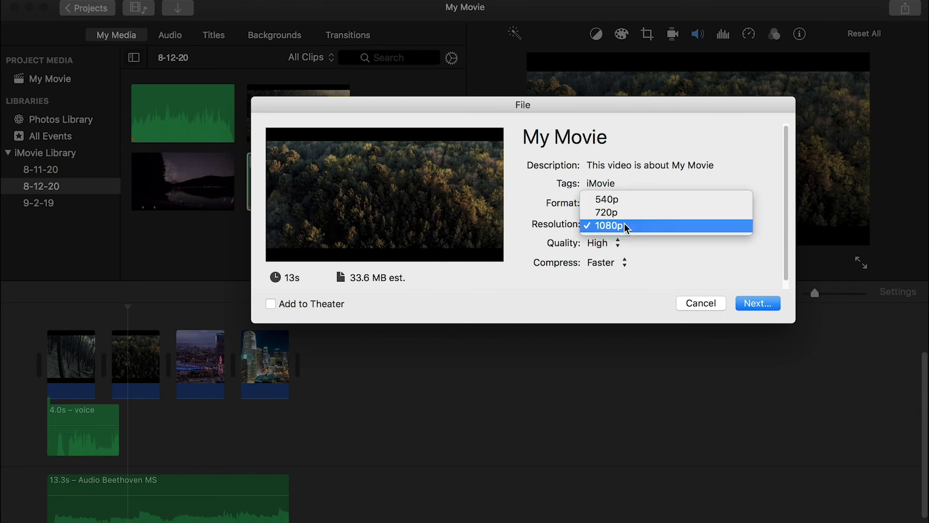
click(605, 277)
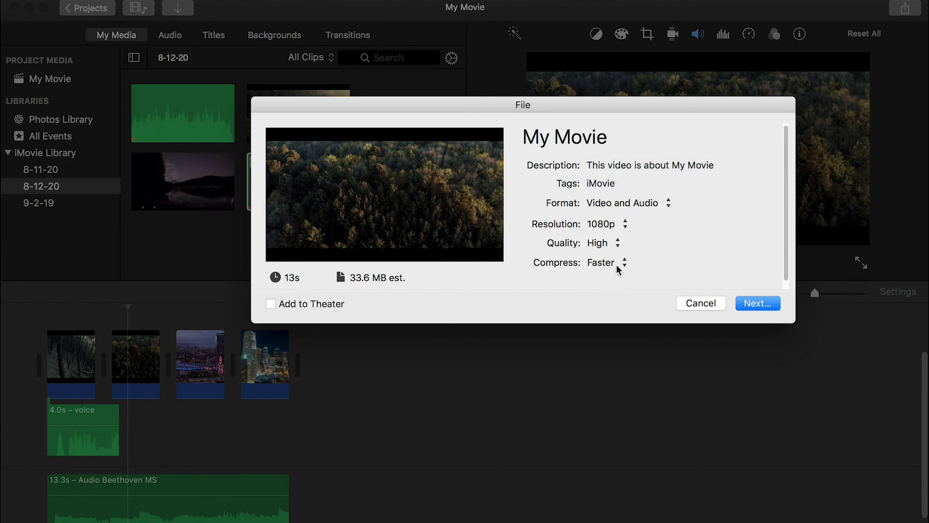
click(760, 301)
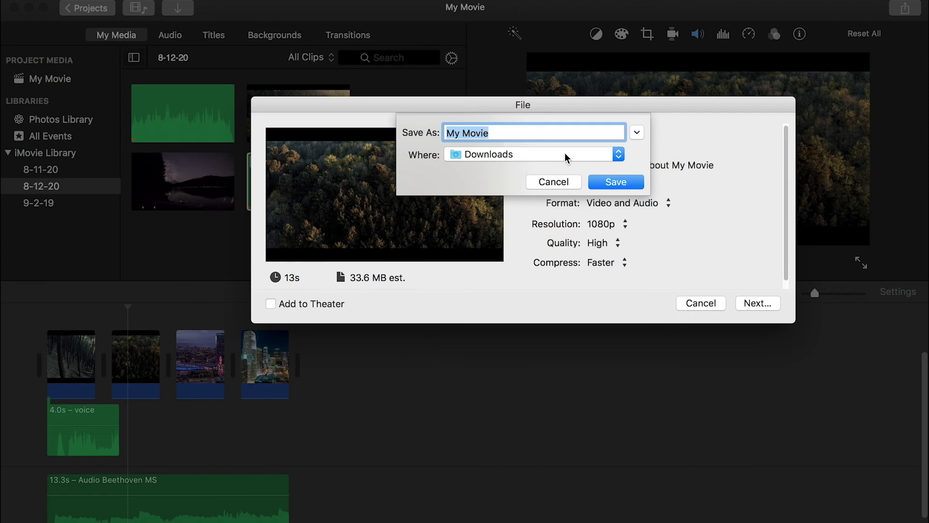
key(Left)
key(BackSpace)
key(BackSpace)
key(BackSpace)
text(i)
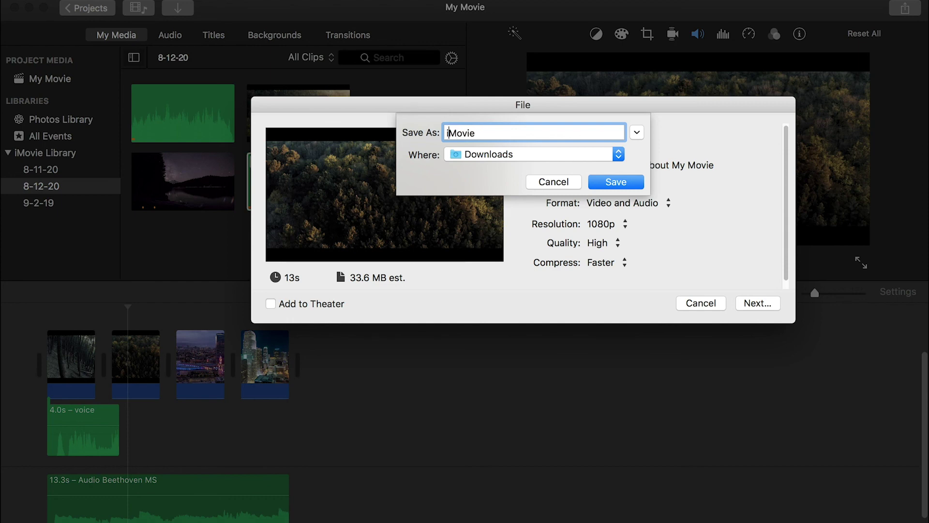
click(630, 178)
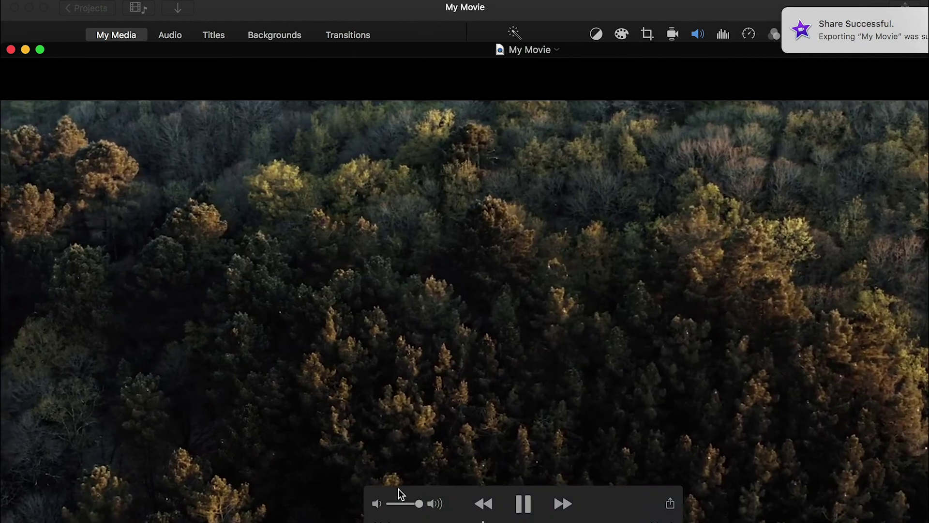
Close the exported iMovie.mp4 playback window after watching it.
key(super+w)
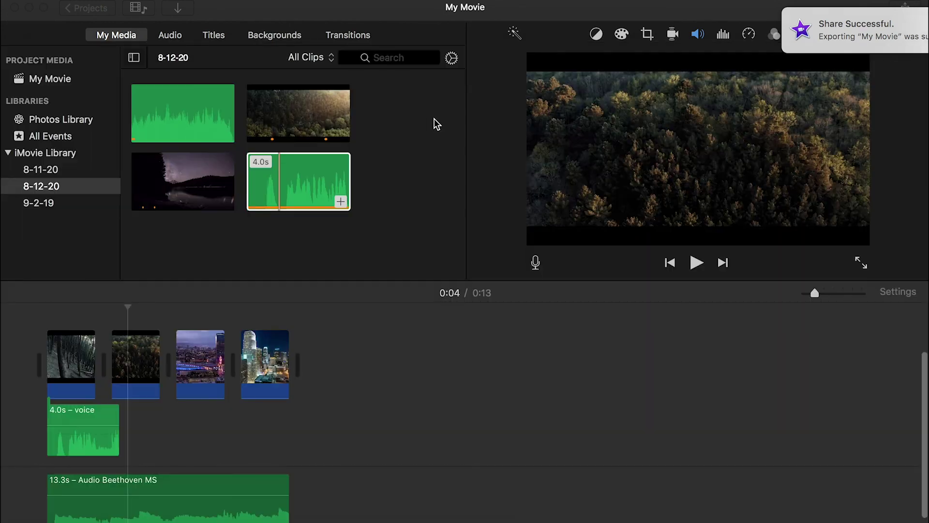